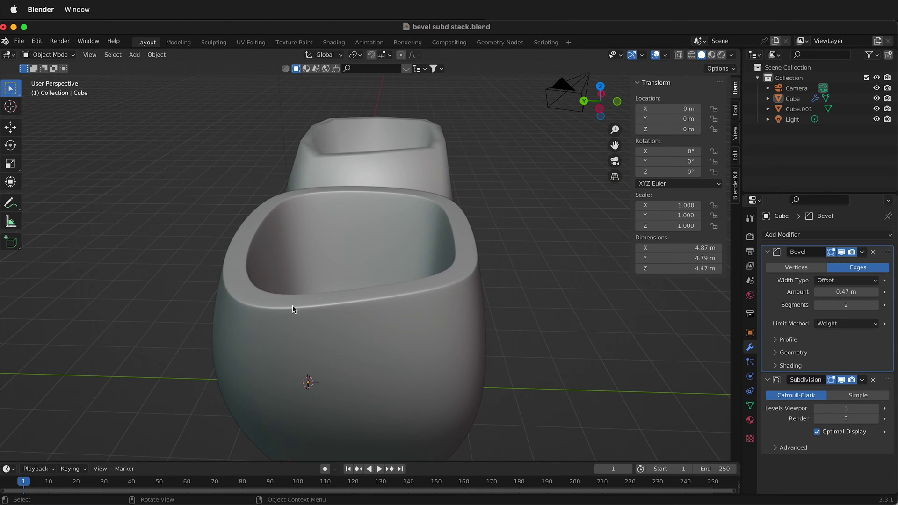
- Select the faceted cup Cube.001 and enter Edit Mode
middle_click_drag(300, 303, 259, 287)
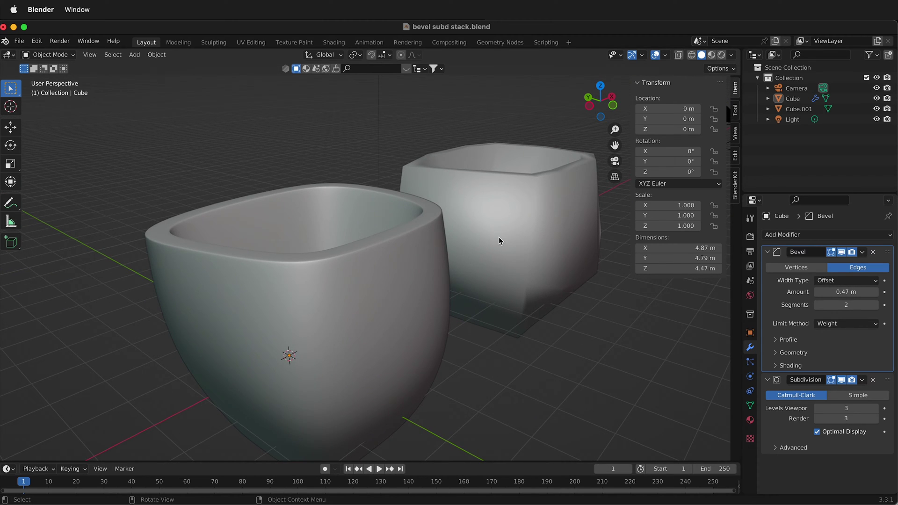
middle_click_drag(515, 228, 367, 262)
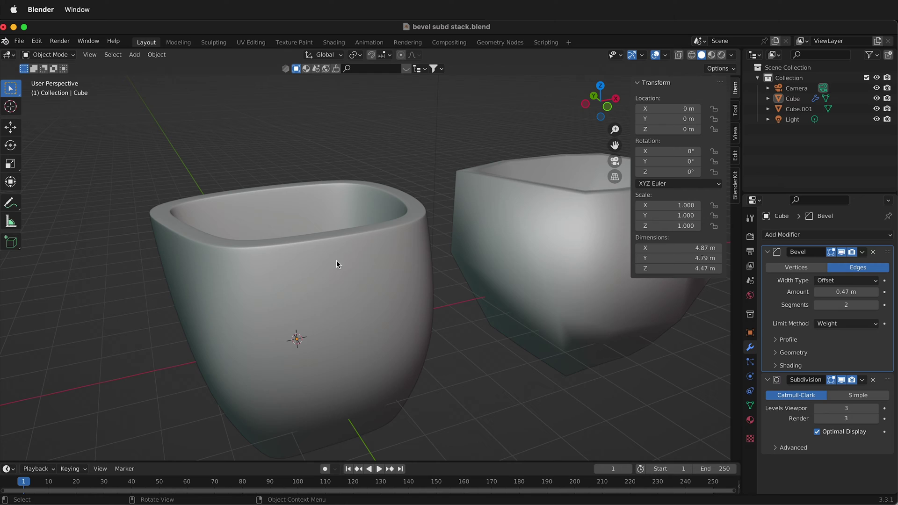
middle_click_drag(307, 273, 293, 279)
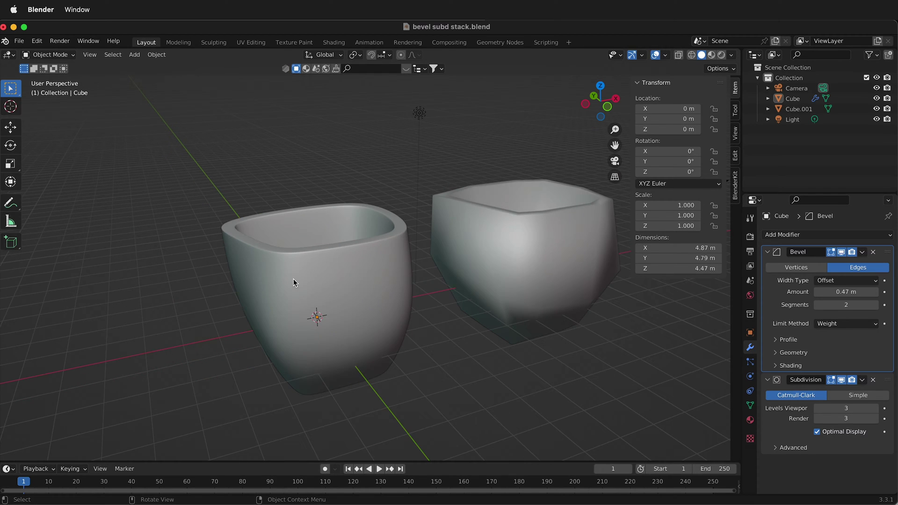
middle_click_drag(498, 263, 582, 316)
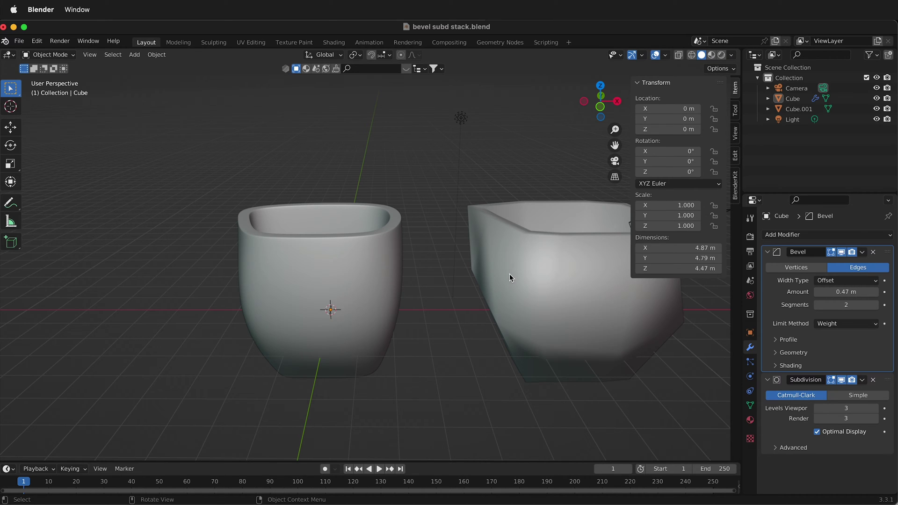
middle_click_drag(509, 274, 540, 284)
left_click(532, 279)
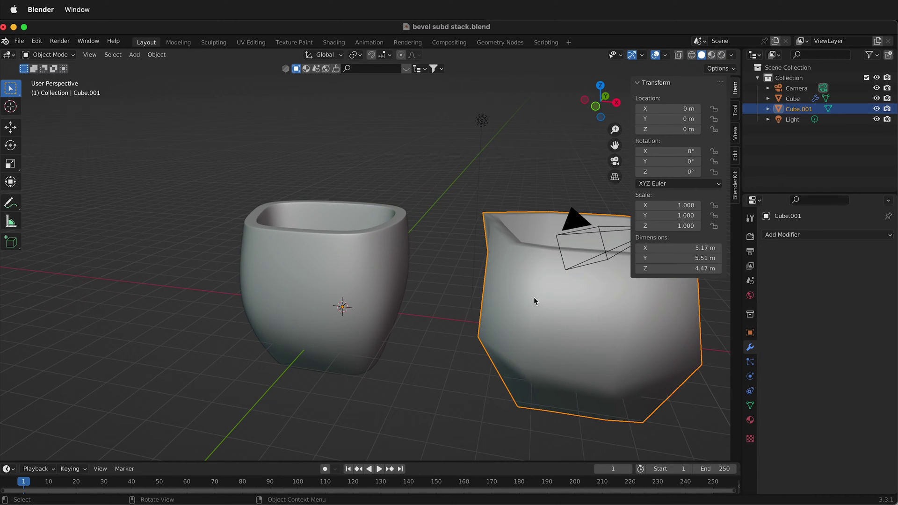
key("Tab")
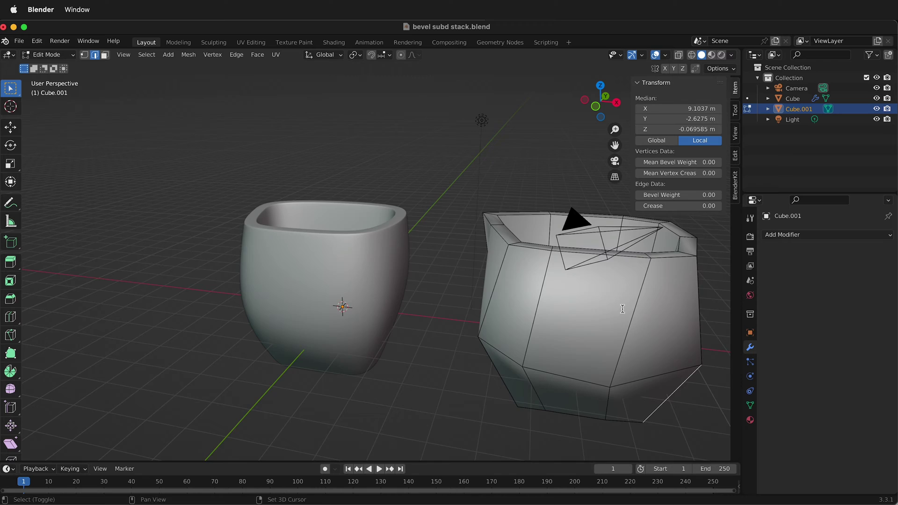
middle_click_drag(563, 279, 527, 216, "shift")
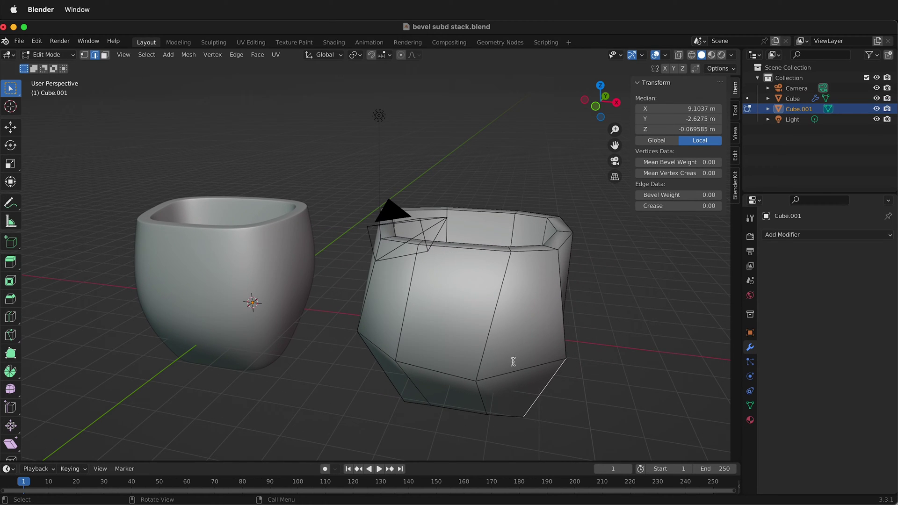
middle_click_drag(513, 361, 433, 358)
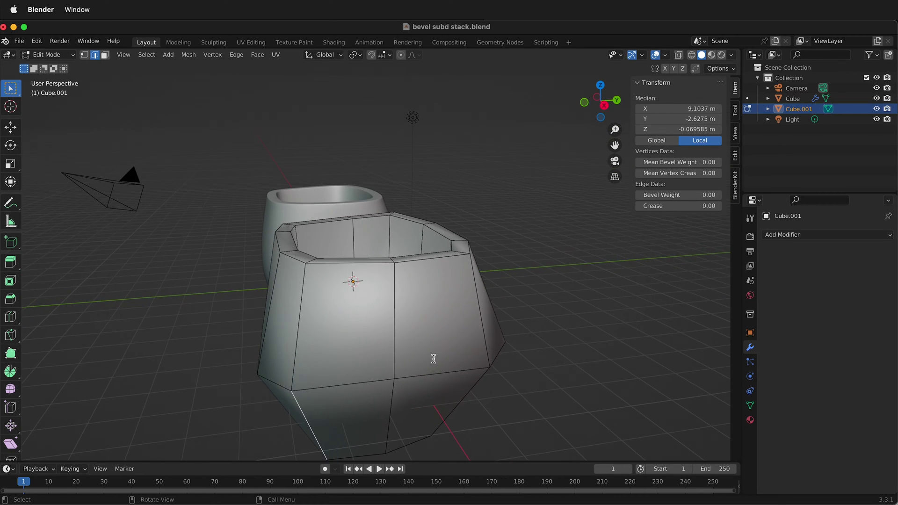
- Add a Subdivision Surface modifier to Cube.001 with viewport and render levels set to 3
left_click(885, 236)
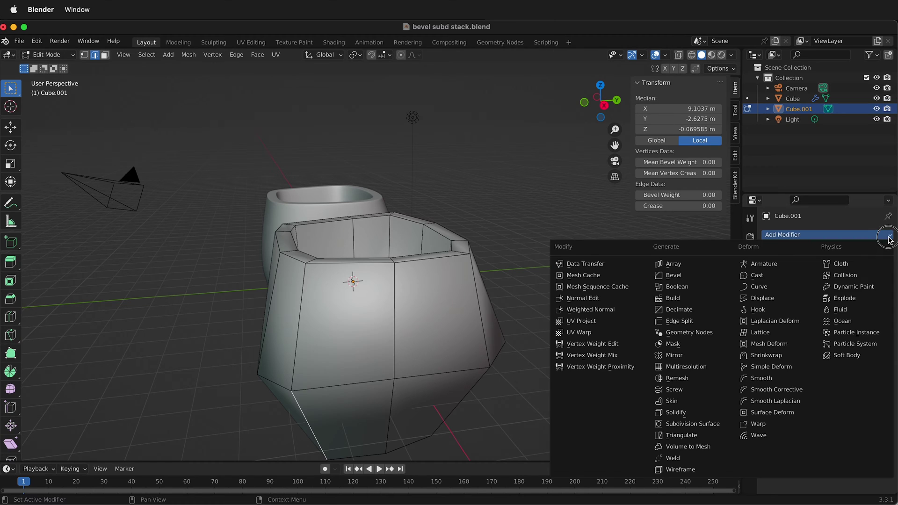
left_click(705, 425)
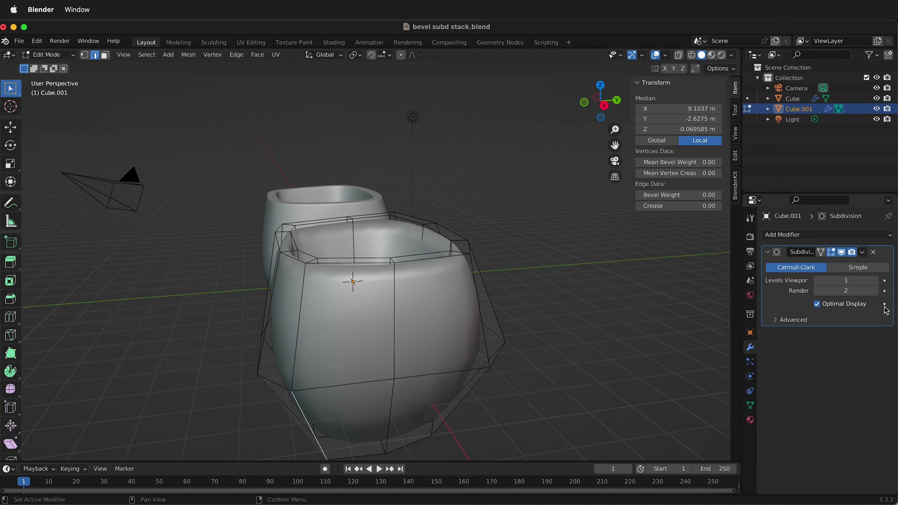
left_click(875, 280)
left_click(875, 280)
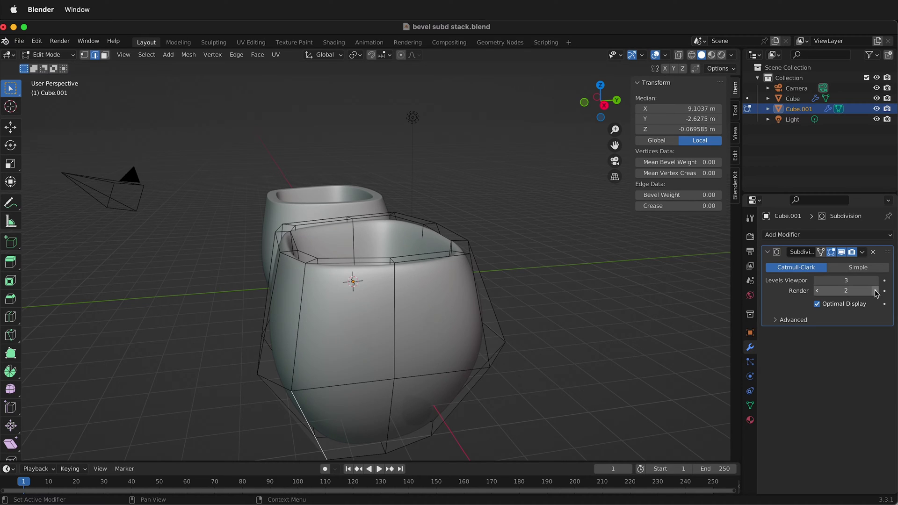
left_click(875, 290)
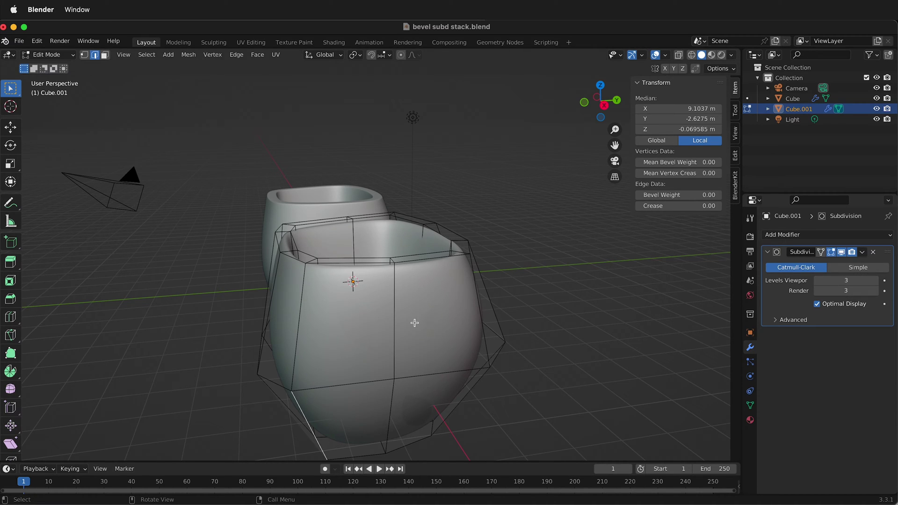
key("Tab")
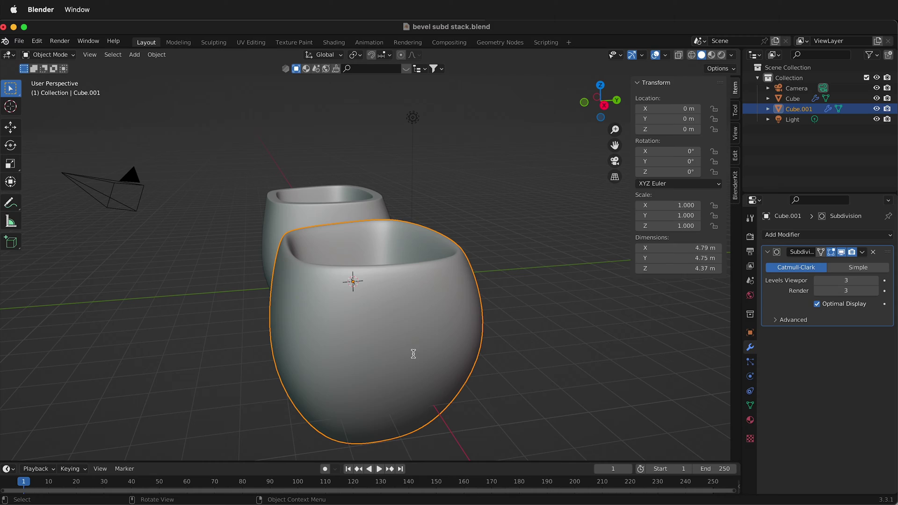
- Reselect Cube.001 in Edit Mode and toggle the N sidebar off and back on
left_click(562, 327)
middle_click_drag(462, 327, 579, 306)
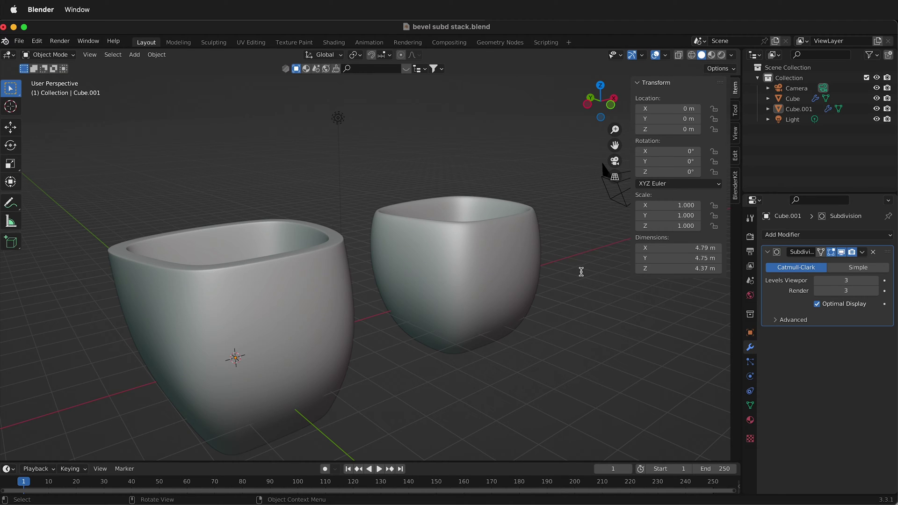
left_click(471, 275)
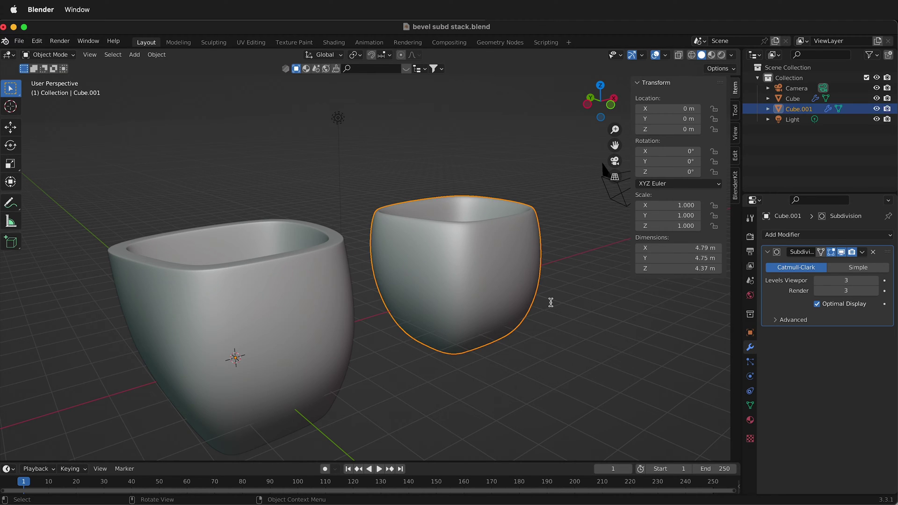
key("Tab")
middle_click_drag(552, 302, 491, 220)
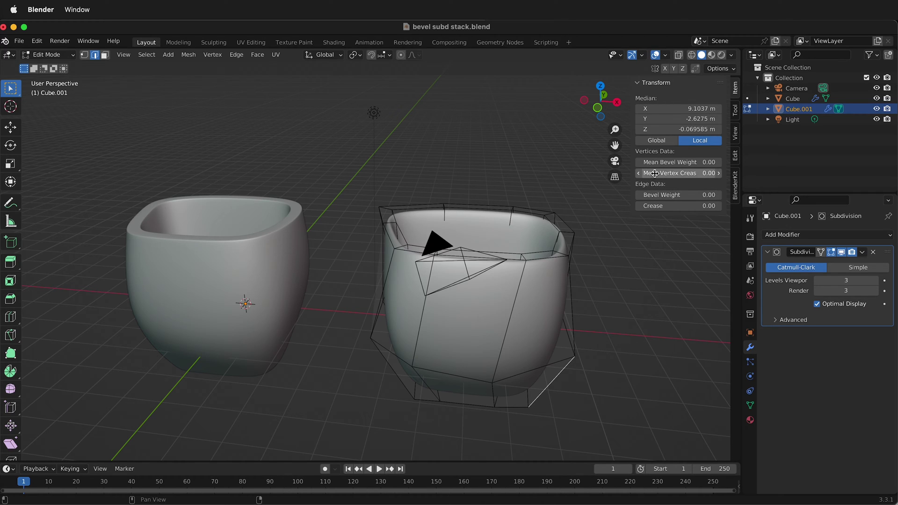
key("n")
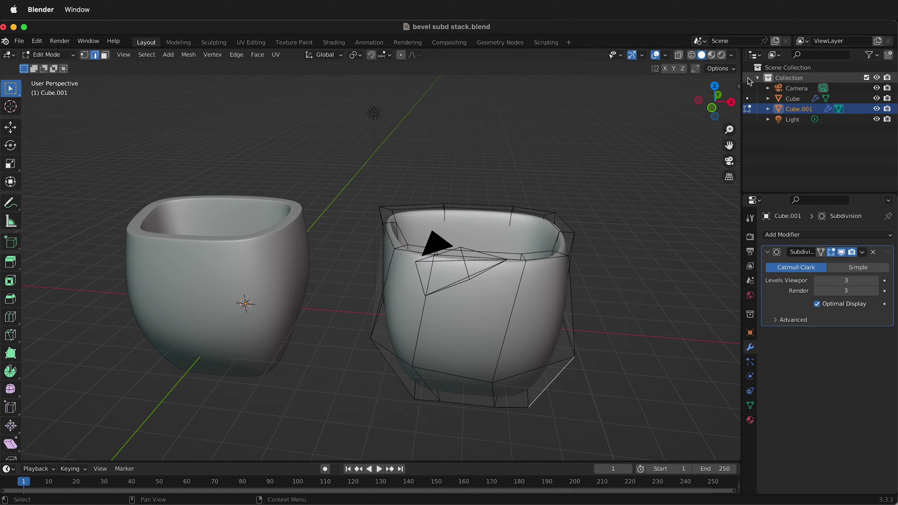
left_click(741, 87)
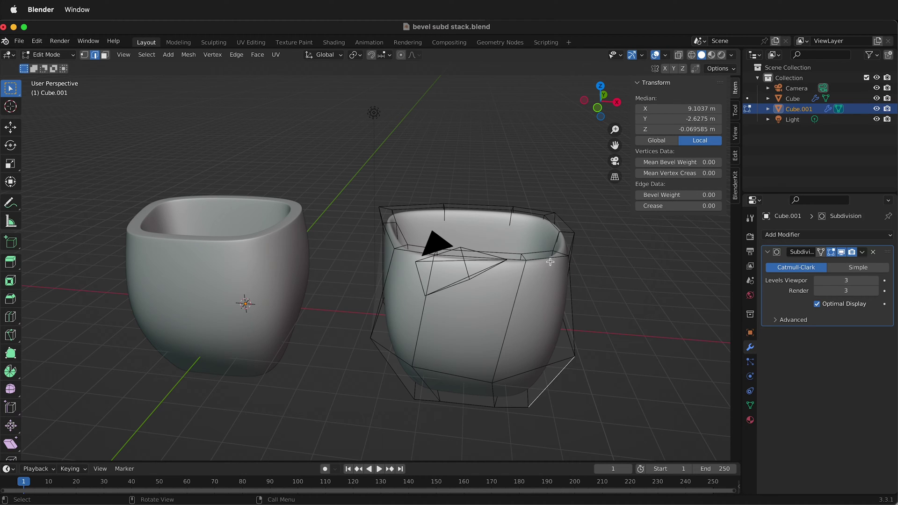
- Select the outer and inner top rim loops and set their Mean Bevel Weight to 1.00
middle_click_drag(483, 334, 447, 328)
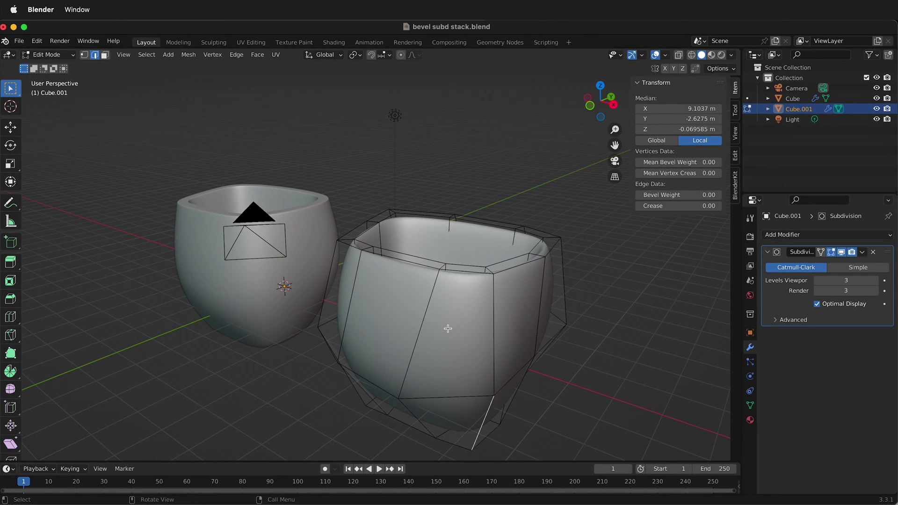
left_click(470, 272, "alt")
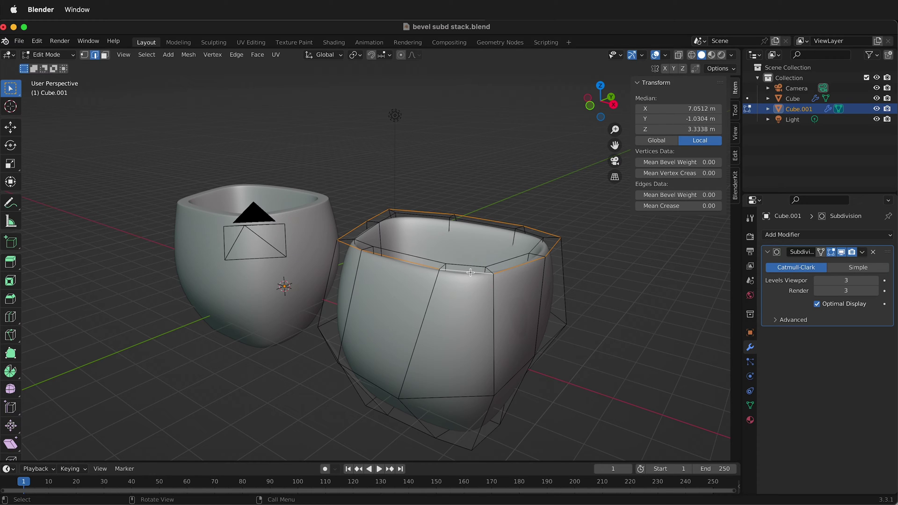
left_click(421, 258, "alt+shift")
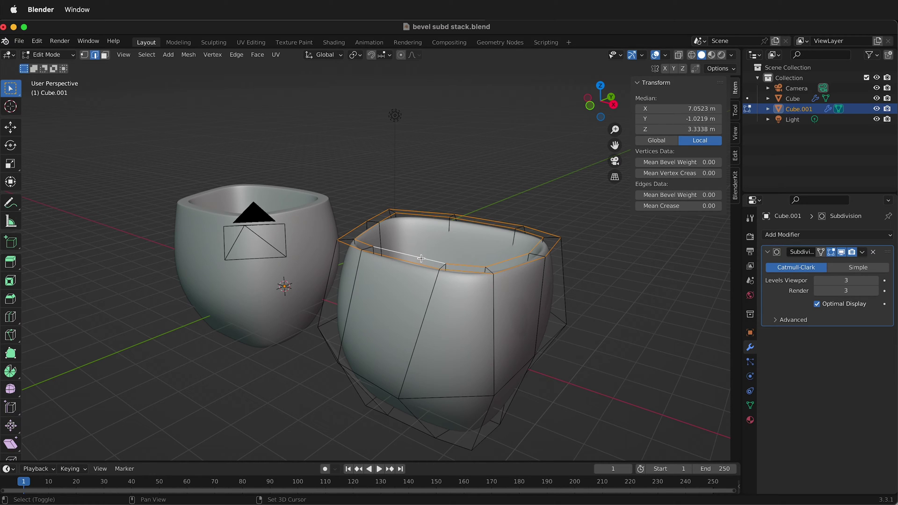
middle_click_drag(421, 259, 481, 284)
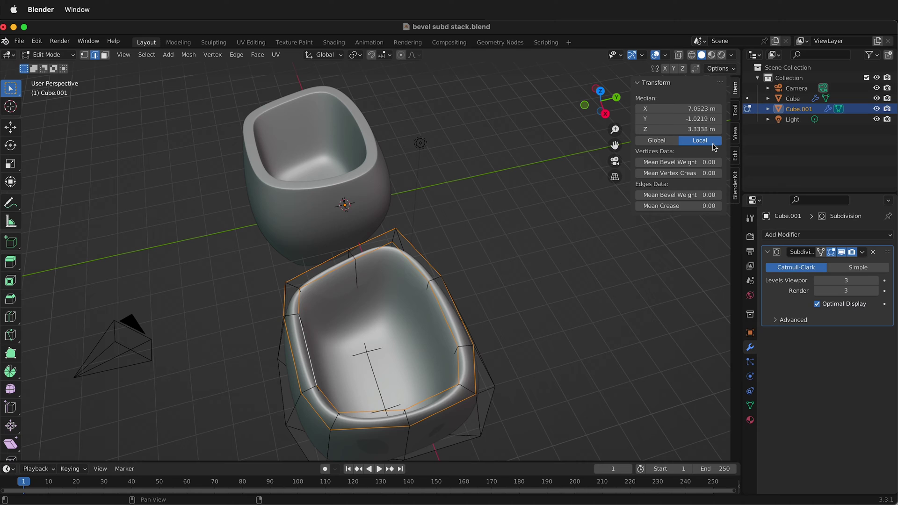
left_click(686, 196)
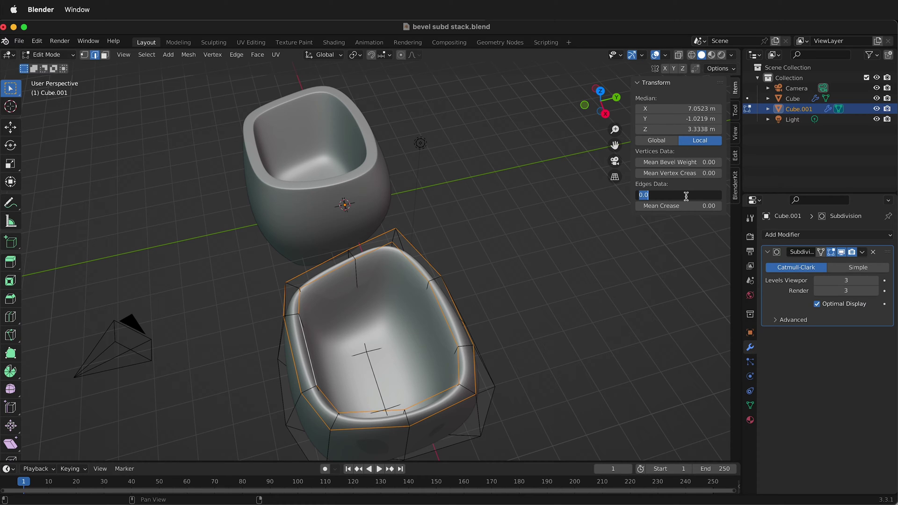
type("1")
key("Return")
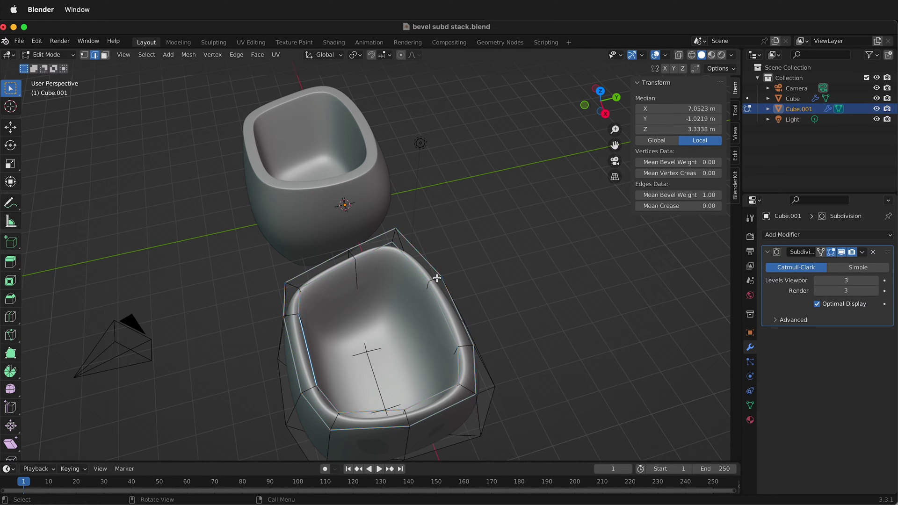
key("alt+a")
middle_click_drag(457, 287, 418, 319)
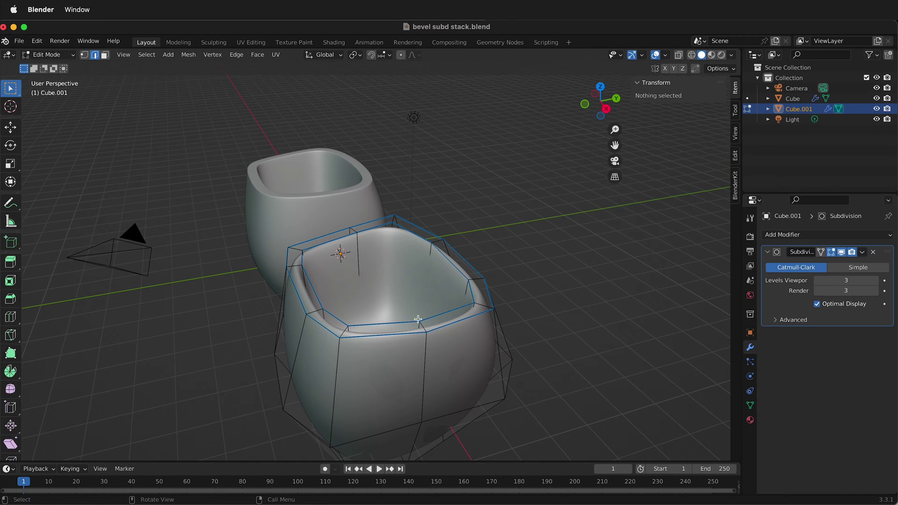
- Add a Bevel modifier with Weight limit method and 2 segments, moved above Subdivision Surface
left_click(889, 238)
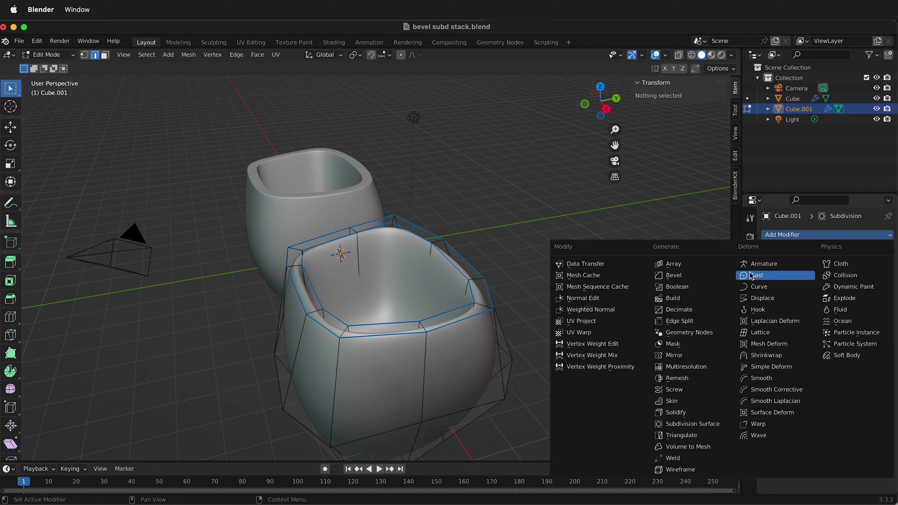
left_click(692, 274)
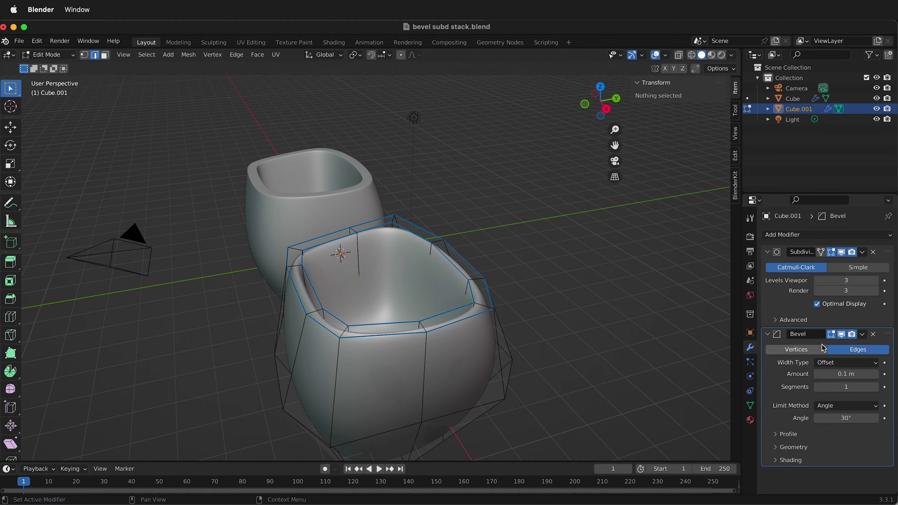
left_click(850, 410)
left_click(846, 439)
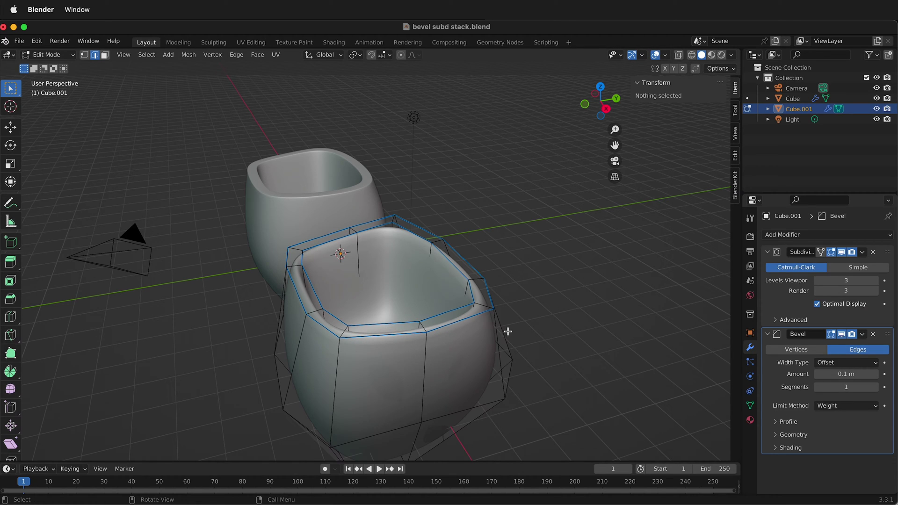
left_click(876, 387)
left_click_drag(890, 333, 889, 252)
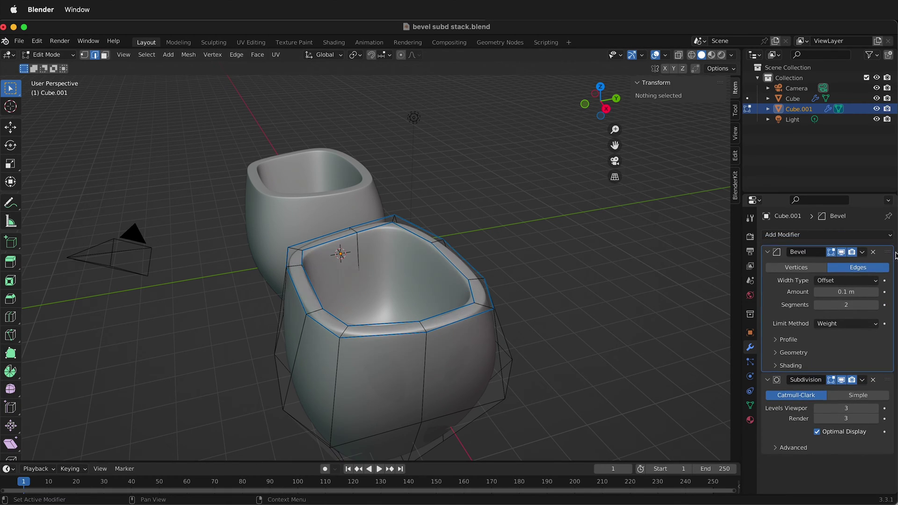
- Lower the Bevel modifier's Amount from 0.1 m to 0.05 m
scroll(468, 350, "up", 4)
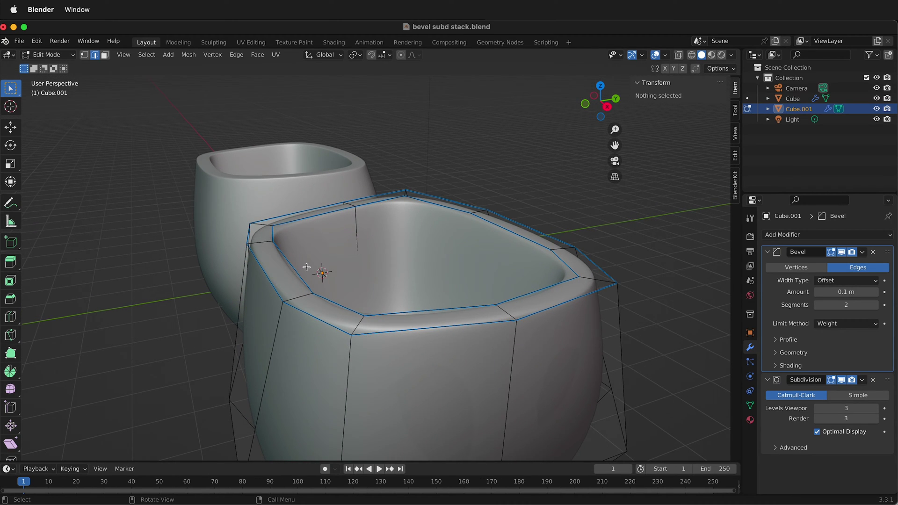
middle_click_drag(307, 267, 246, 237)
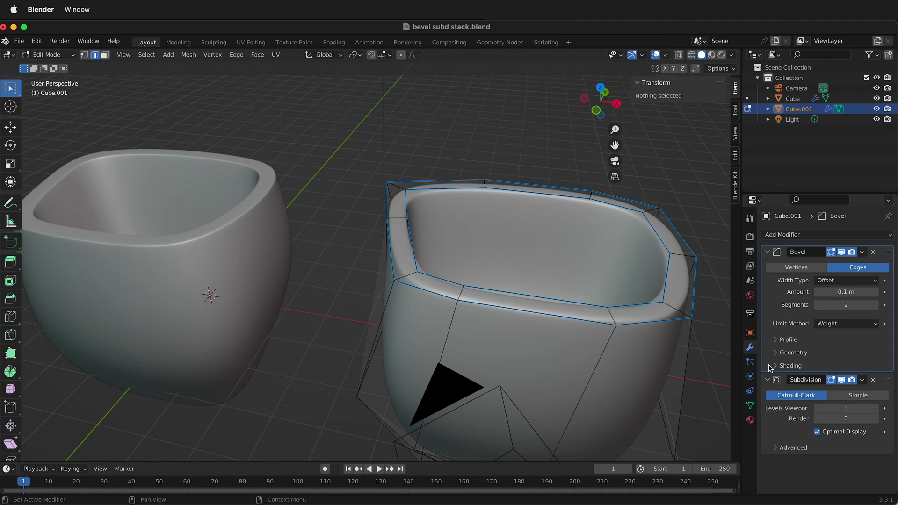
left_click_drag(846, 293, 823, 293)
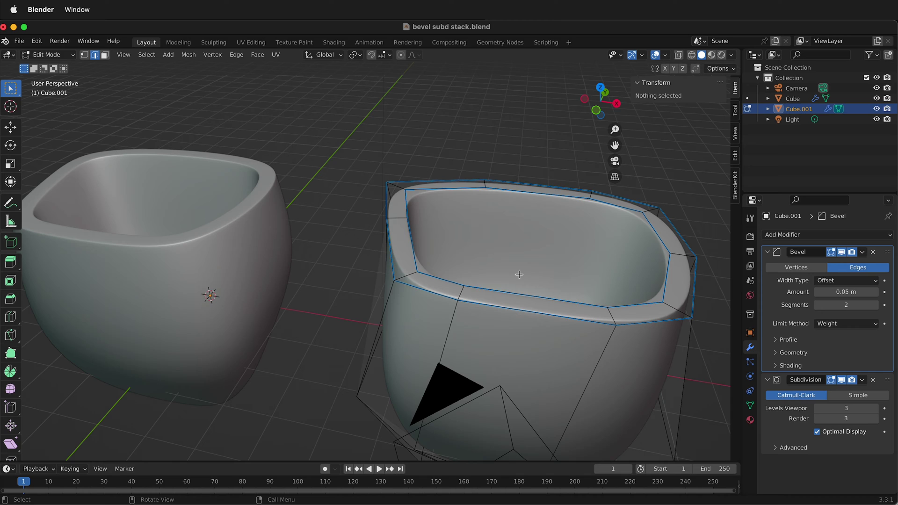
- From underneath, select the edges forming the cup's bottom edge loop
middle_click_drag(519, 274, 485, 290)
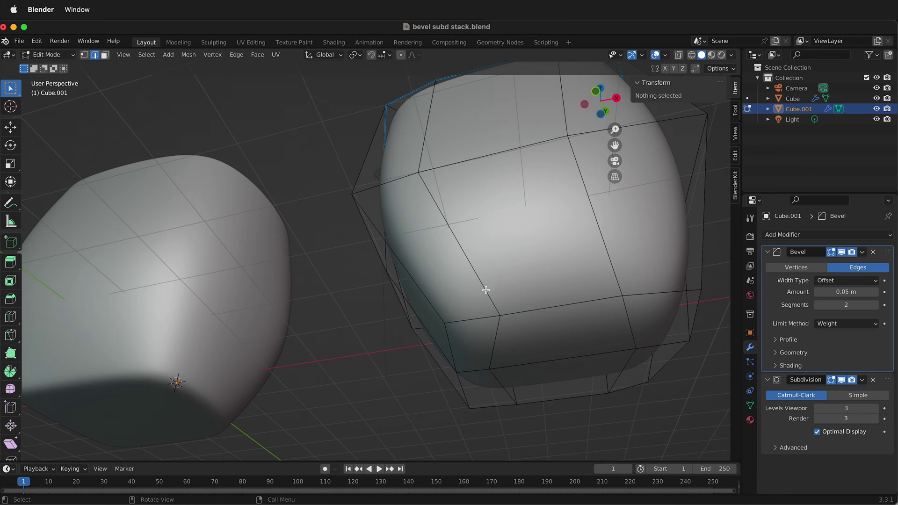
left_click(461, 320)
left_click(461, 342)
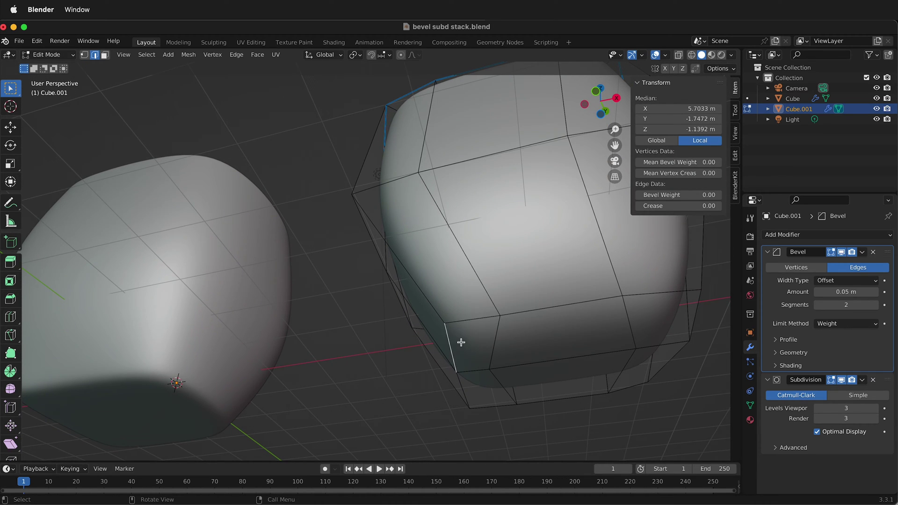
left_click(475, 320, "shift")
left_click(458, 381, "shift")
left_click(493, 406, "shift")
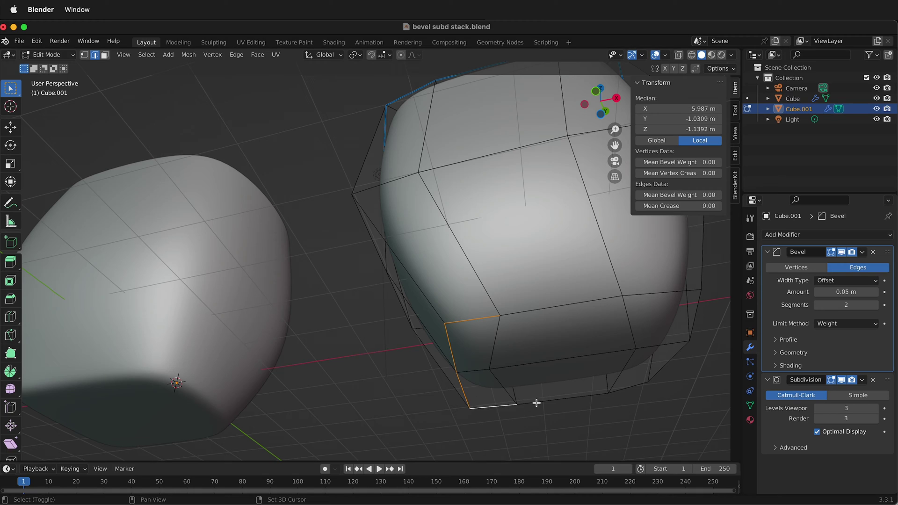
left_click(537, 403, "shift")
left_click(628, 387, "shift")
left_click(670, 357, "shift")
left_click(694, 319, "shift")
left_click(676, 292, "shift")
left_click(594, 301, "shift")
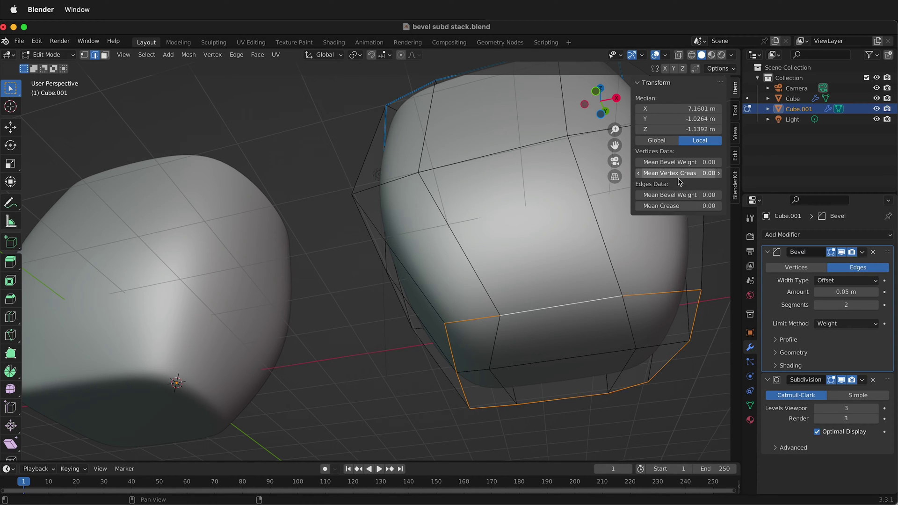
- Set the selected bottom loop's Mean Bevel Weight to 1
left_click(711, 196)
type("1")
key("Return")
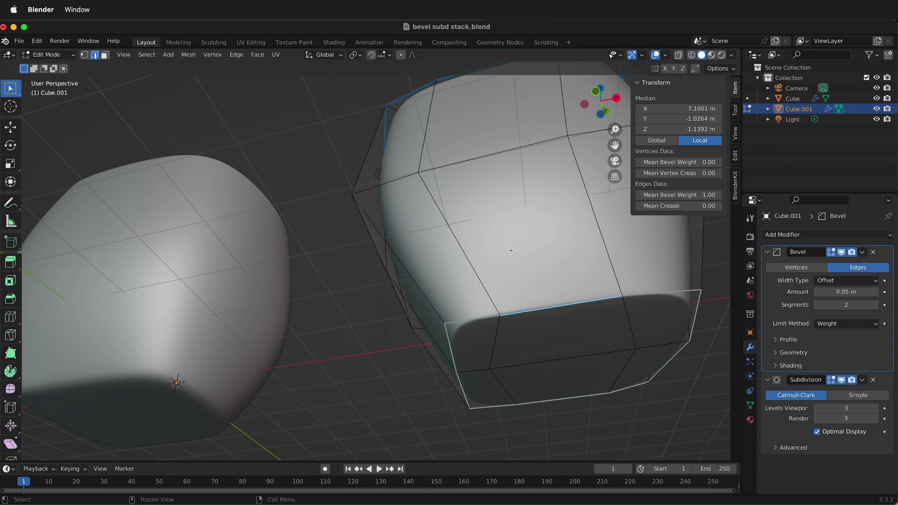
middle_click_drag(510, 248, 483, 324)
scroll(482, 325, "down", 3)
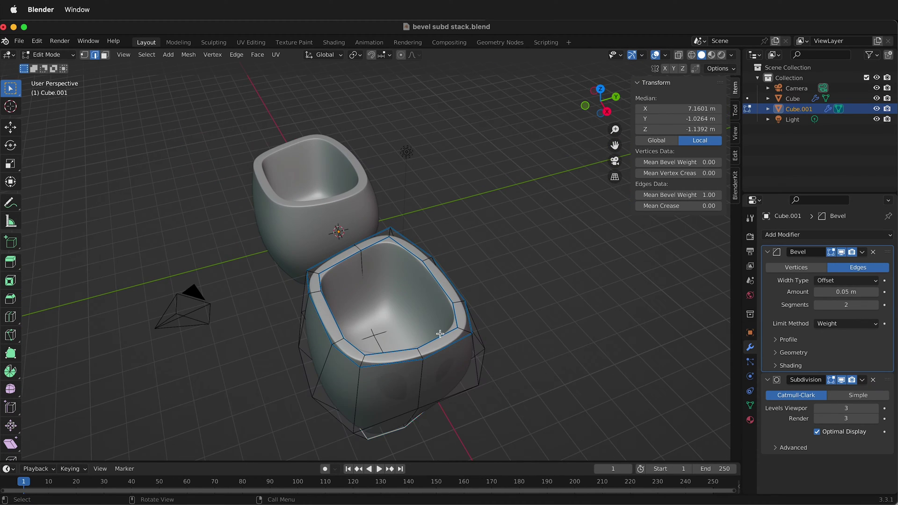
scroll(454, 331, "up", 2)
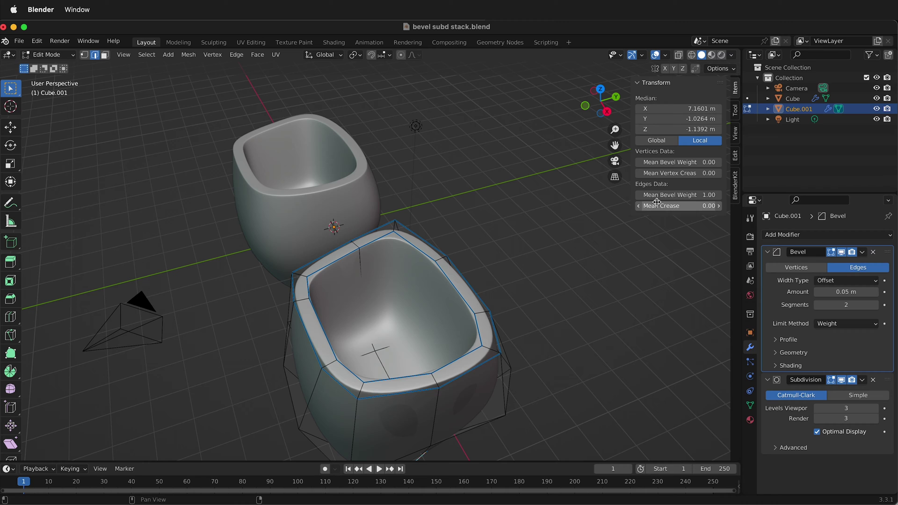
- Hide Subdivision in the viewport and set the inner floor loop's bevel weight to 1
left_click(841, 380)
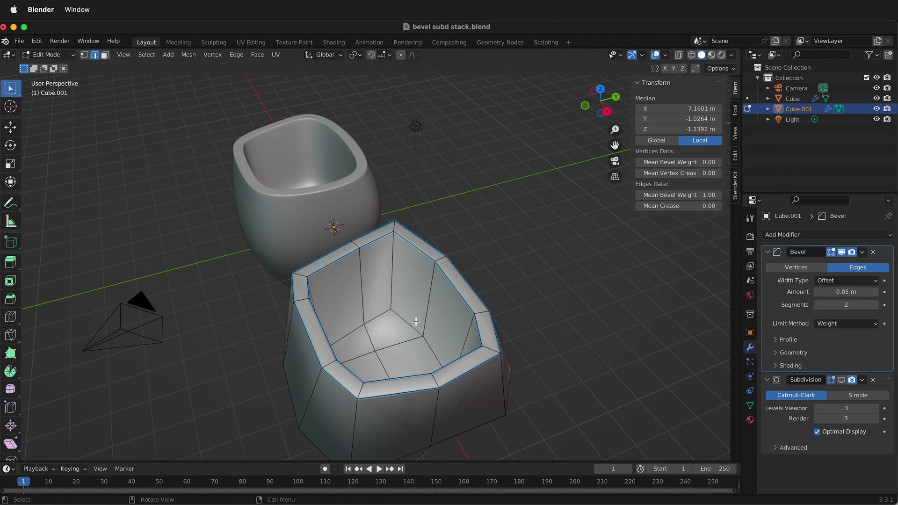
mouse_move(364, 337)
middle_mouse_down()
mouse_move(327, 355)
mouse_move(351, 333)
middle_mouse_up()
left_click(334, 328)
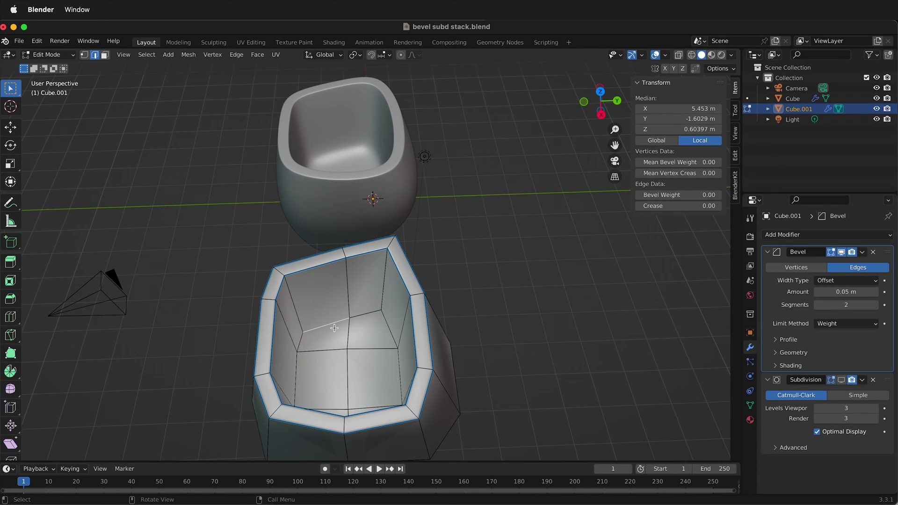
left_click(369, 313, "shift")
left_click(398, 345, "shift")
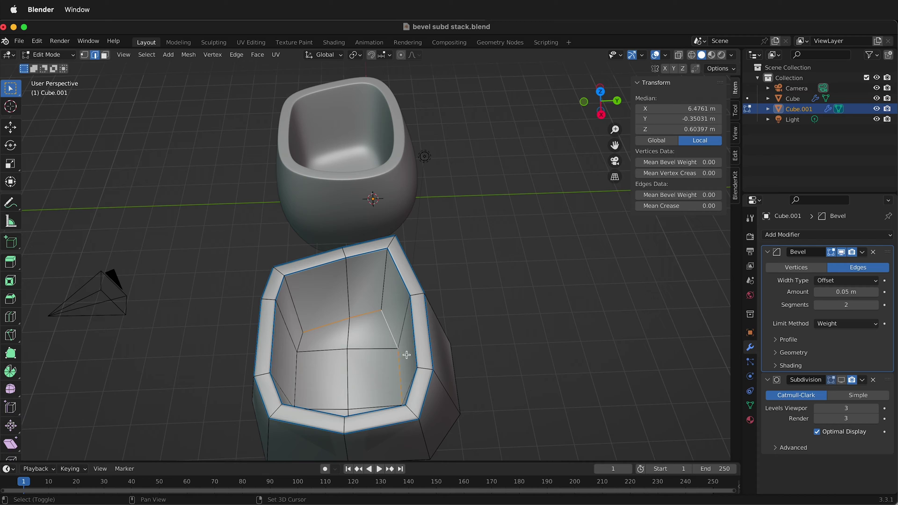
middle_click_drag(293, 373, 224, 299)
left_click(216, 272, "alt+shift")
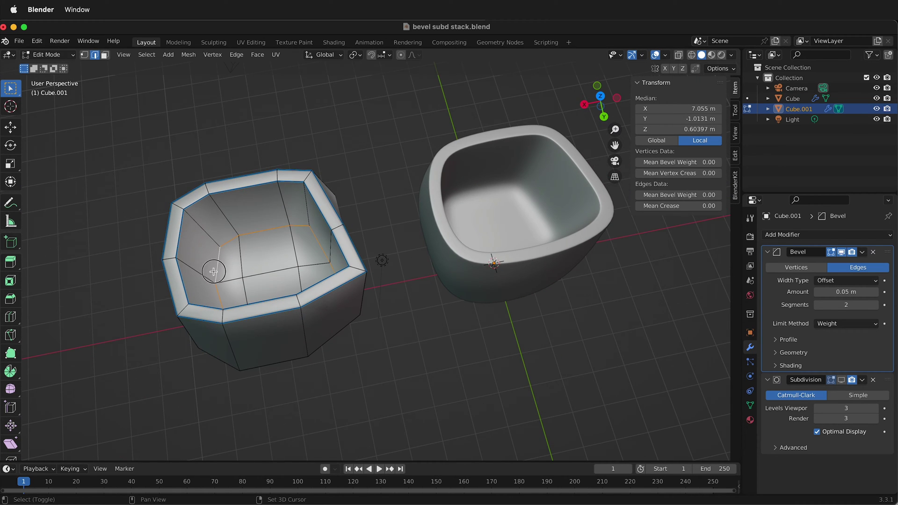
left_click(688, 194)
type("1")
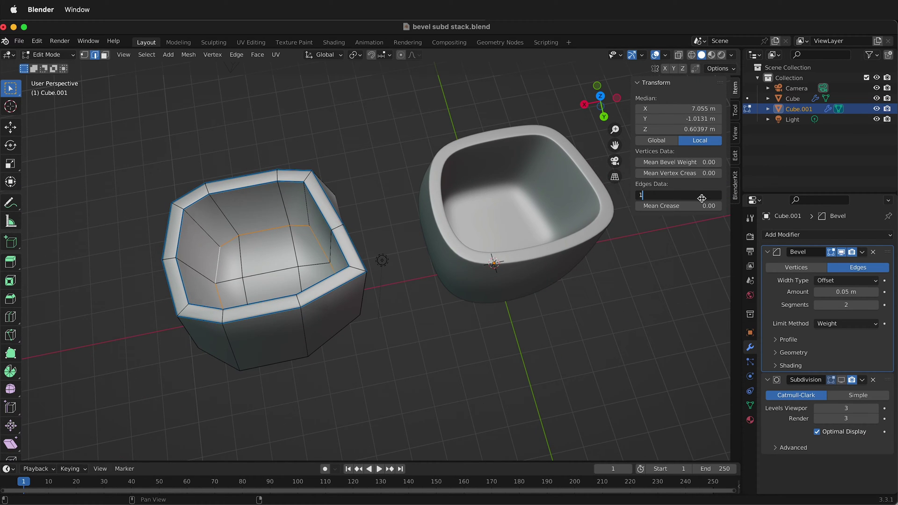
key("Return")
middle_click_drag(367, 366, 538, 369)
- Turn the Subdivision modifier's viewport display back on and view the cups side-on
left_click(842, 380)
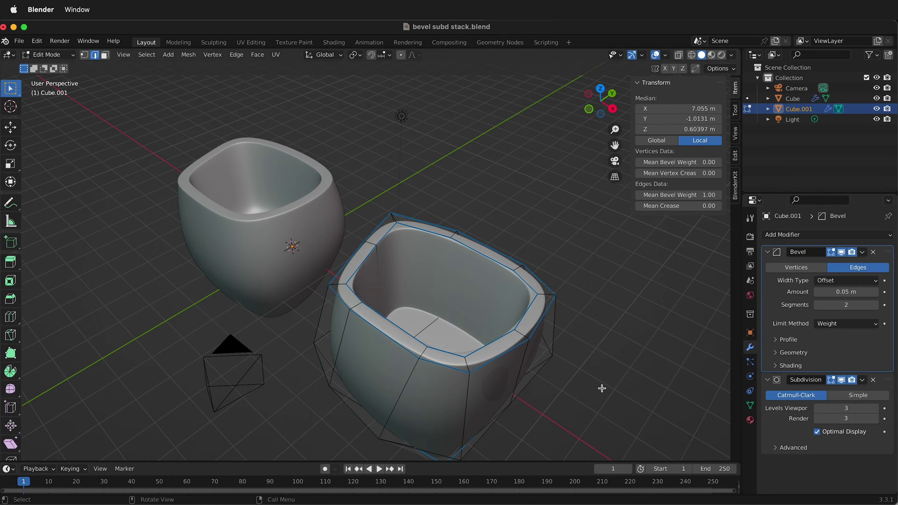
mouse_move(483, 411)
middle_mouse_down()
mouse_move(483, 341)
mouse_move(485, 398)
middle_mouse_up()
middle_click_drag(443, 363, 327, 262)
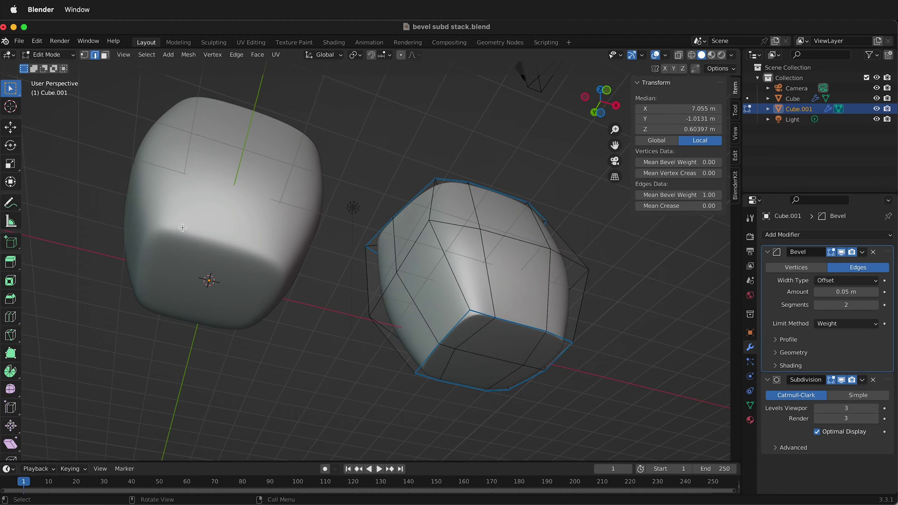
middle_click_drag(429, 233, 281, 326)
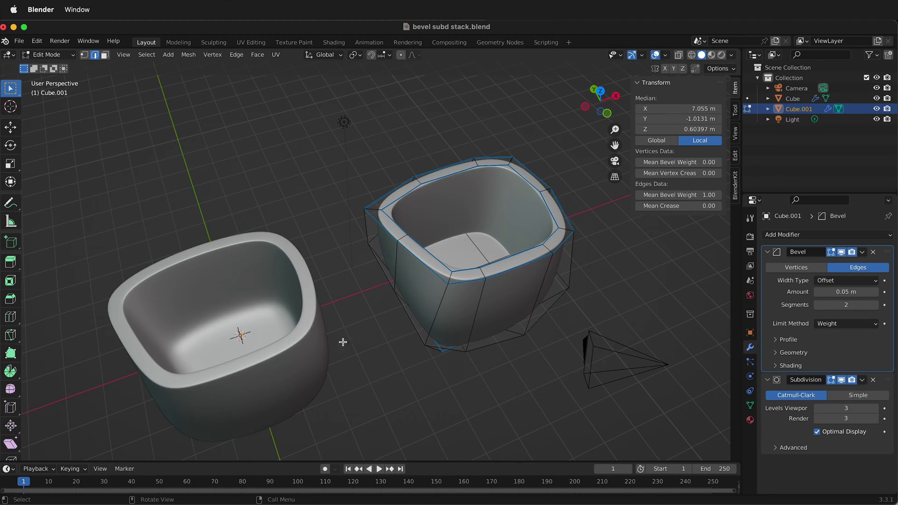
middle_click_drag(464, 323, 382, 451)
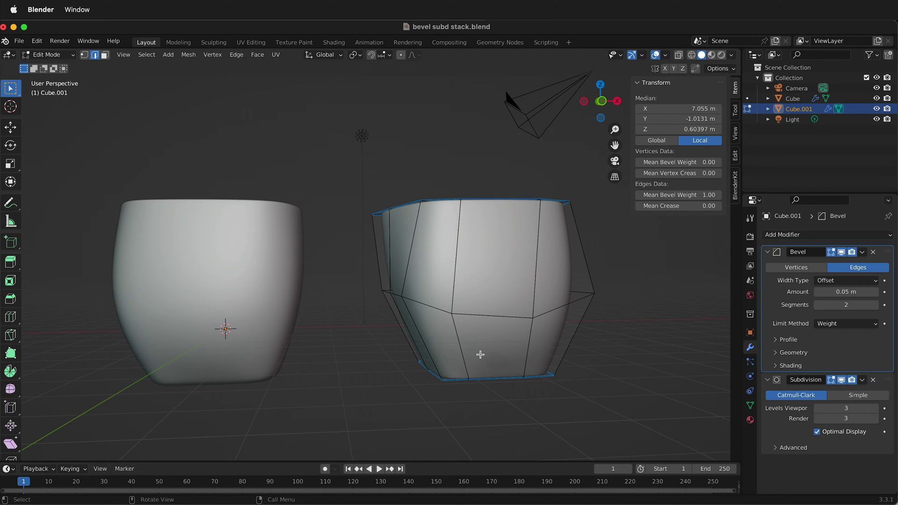
middle_click_drag(483, 346, 481, 330)
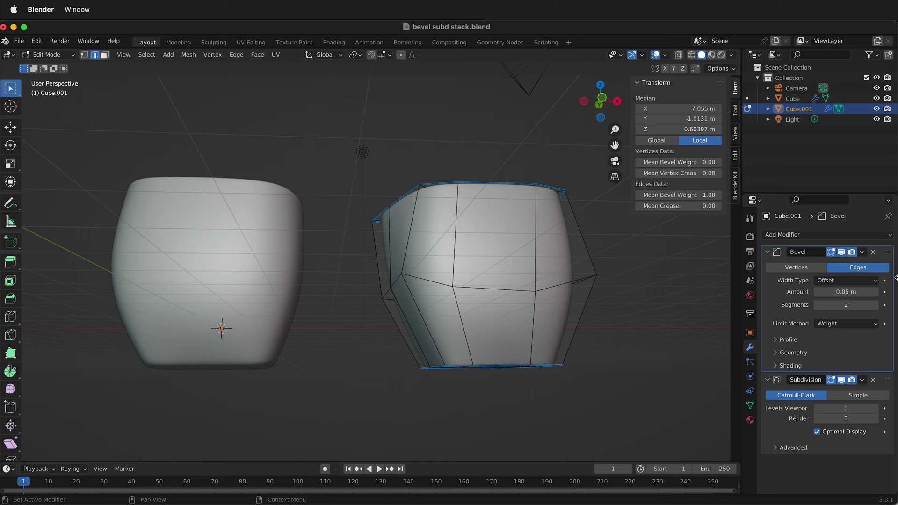
- Raise the Bevel Amount to 0.13 m, then up to 0.22 m
left_click_drag(876, 292, 892, 292)
middle_click_drag(482, 360, 449, 290)
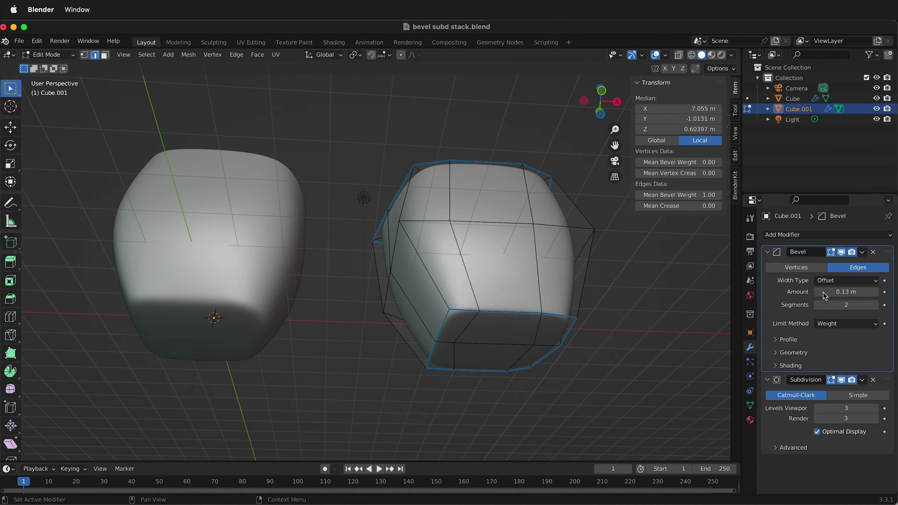
left_click(875, 292)
left_click(875, 292)
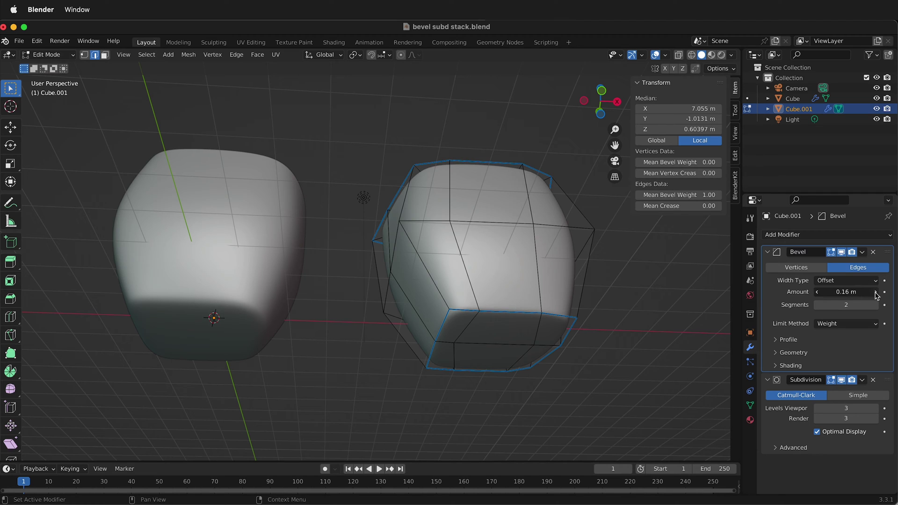
left_click(876, 292)
left_click_drag(875, 292, 883, 292)
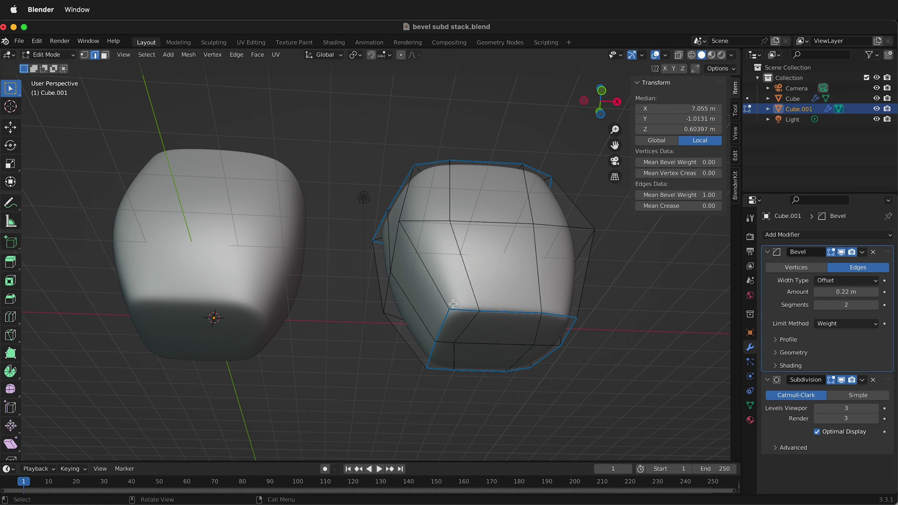
middle_click_drag(515, 301, 509, 429)
middle_click_drag(518, 258, 538, 264)
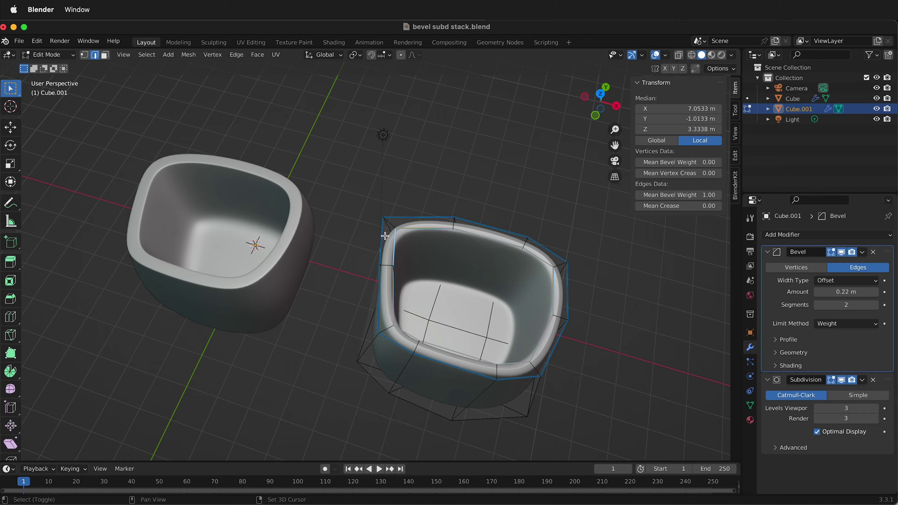
- Select the rim edges and set their bevel weight to 1, then reduce it to 0.2
left_click(383, 233, "shift")
left_click(707, 193)
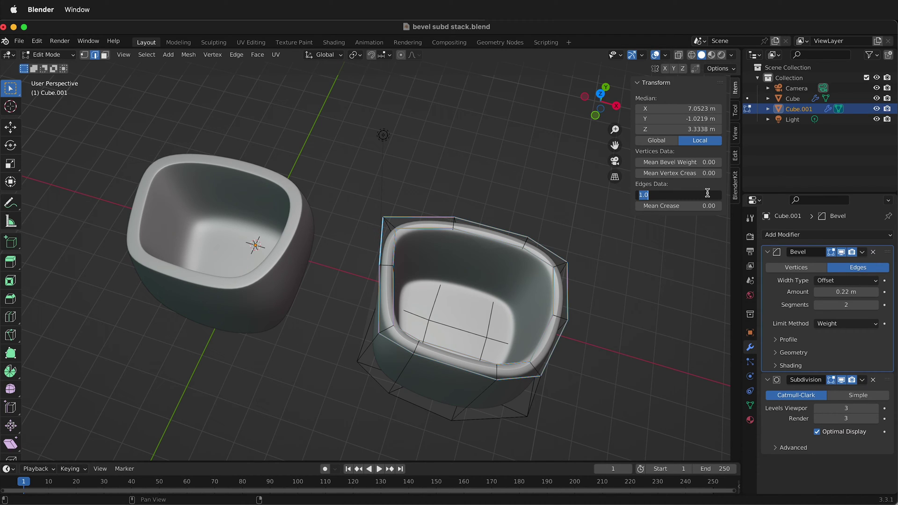
type("1")
key("Return")
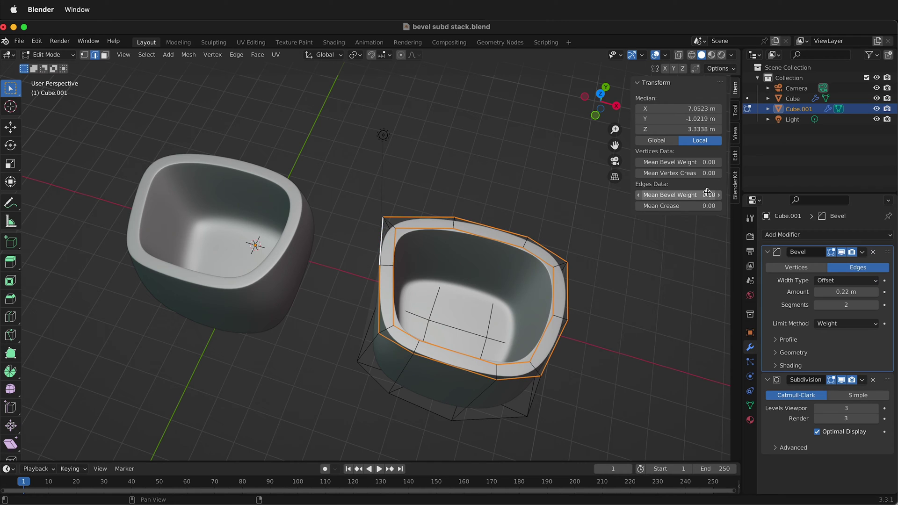
mouse_move(523, 311)
middle_mouse_down()
mouse_move(520, 290)
mouse_move(522, 311)
middle_mouse_up()
scroll(522, 311, "up", 4)
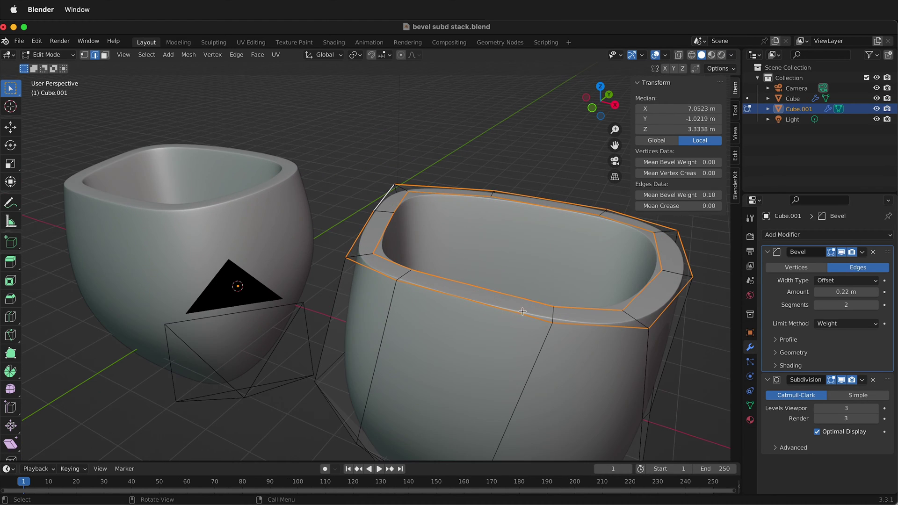
left_click(692, 197)
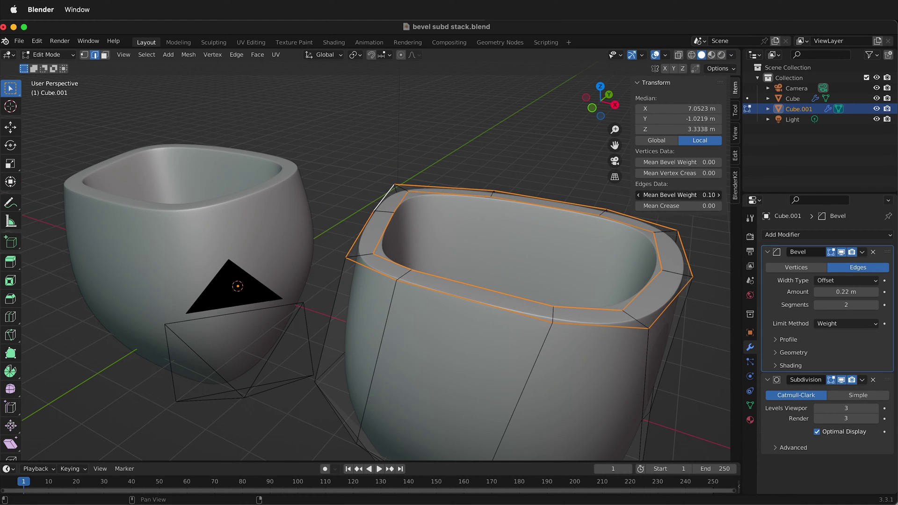
key("BackSpace")
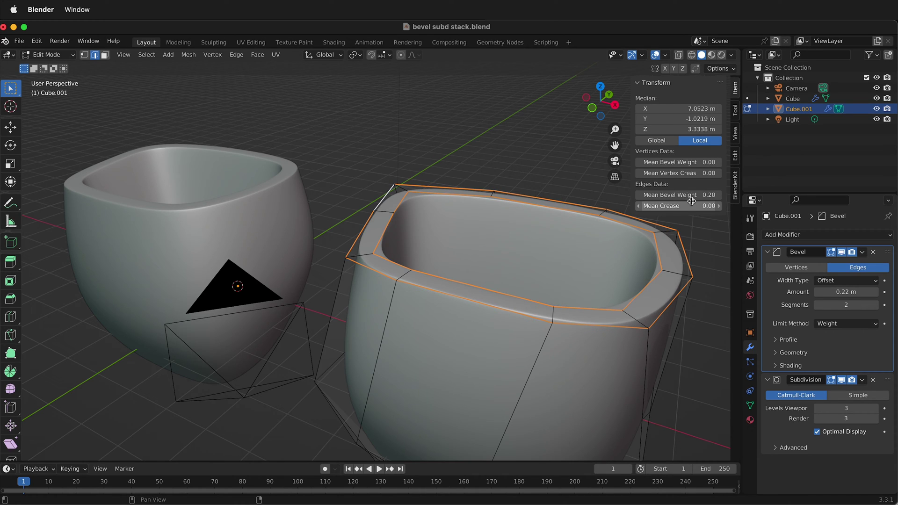
middle_click_drag(704, 319, 563, 340)
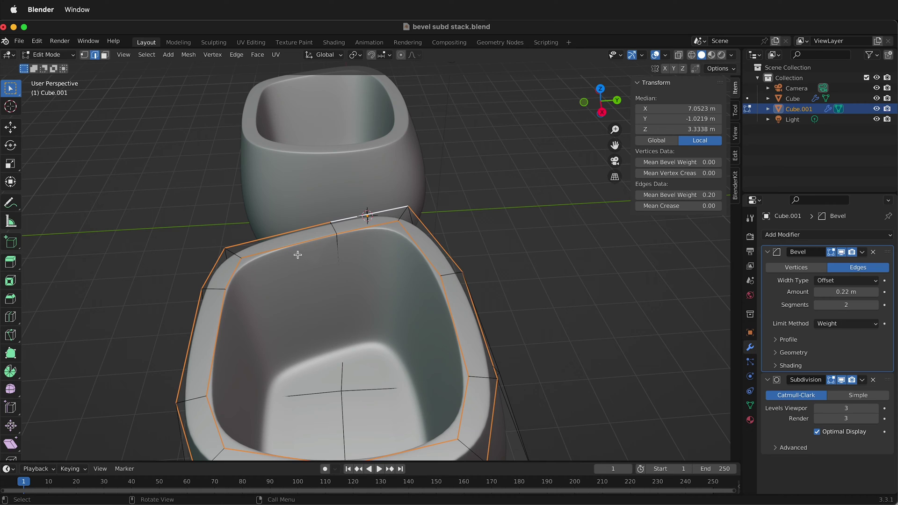
- Select a rim edge and toggle the Bevel modifier's on-cage display
left_click(446, 247)
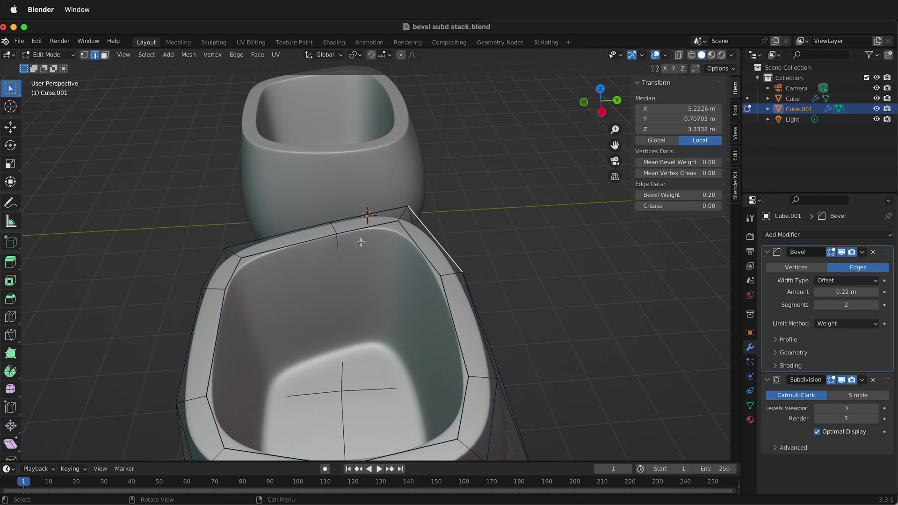
middle_click_drag(377, 285, 463, 248)
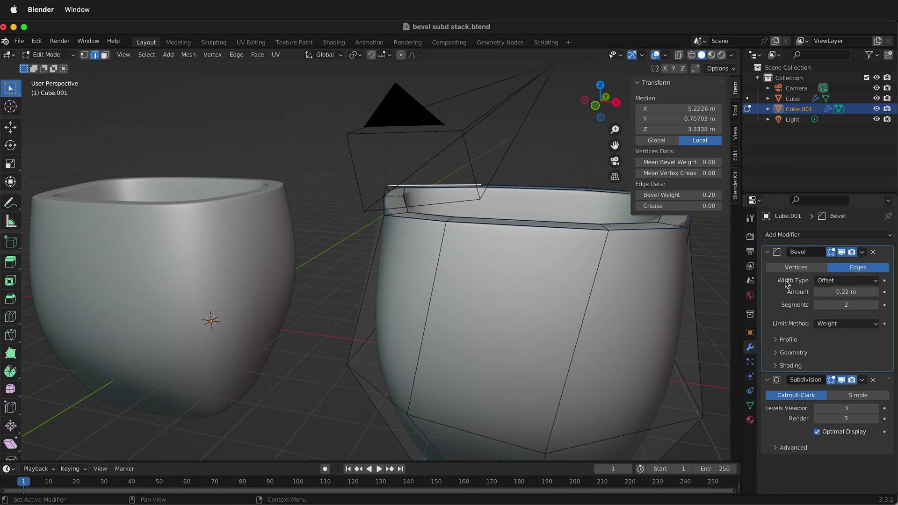
left_click(841, 252)
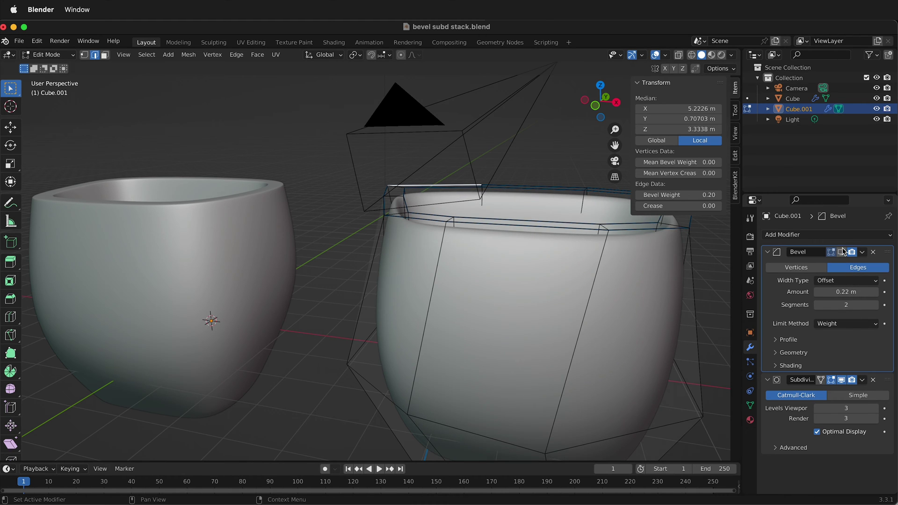
left_click(842, 252)
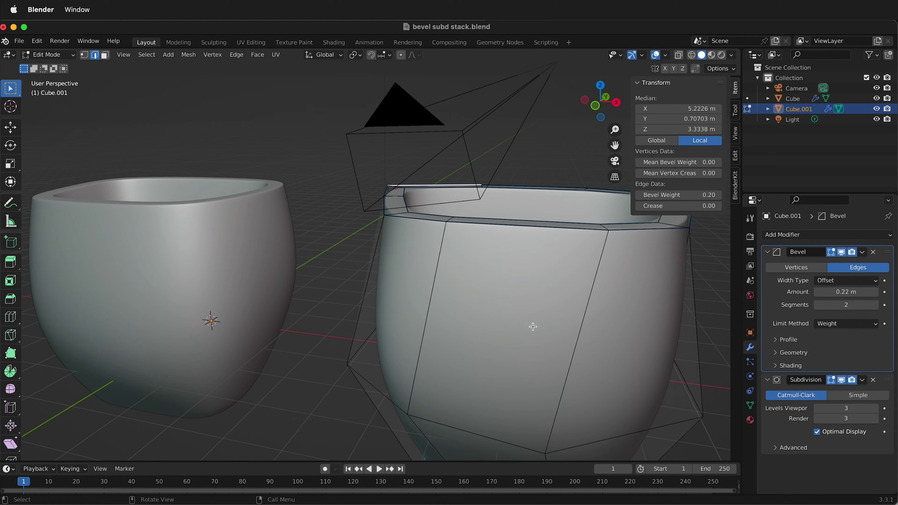
middle_click_drag(501, 365, 306, 359)
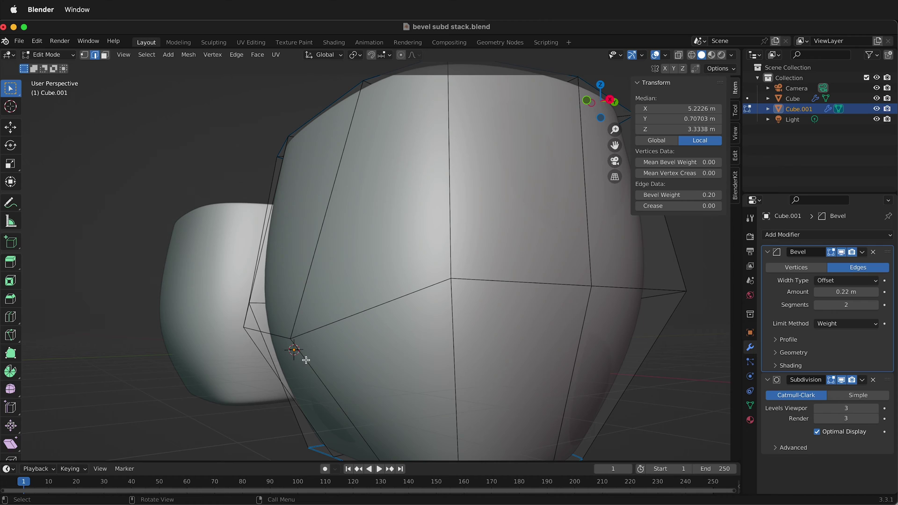
- In vertex select, move a side vertex down so its Z drops from 1 m to about 0.73 m
key("1")
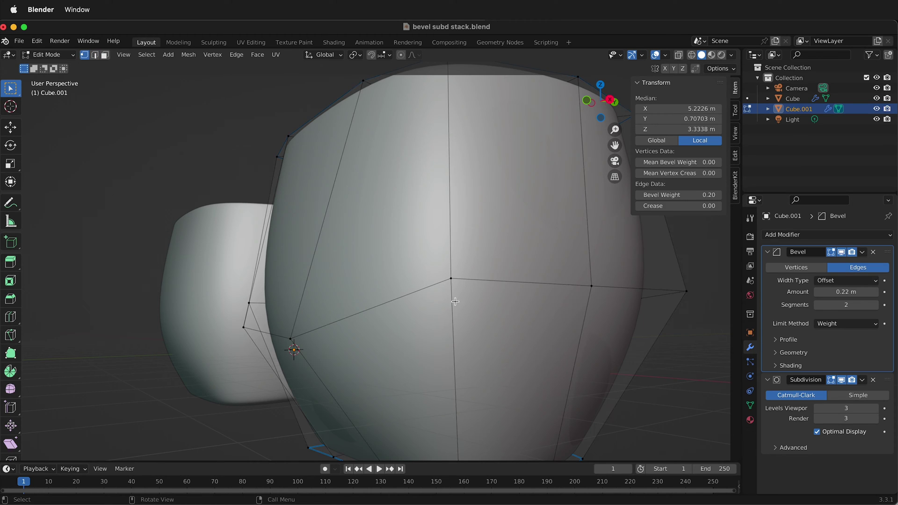
left_click(448, 281)
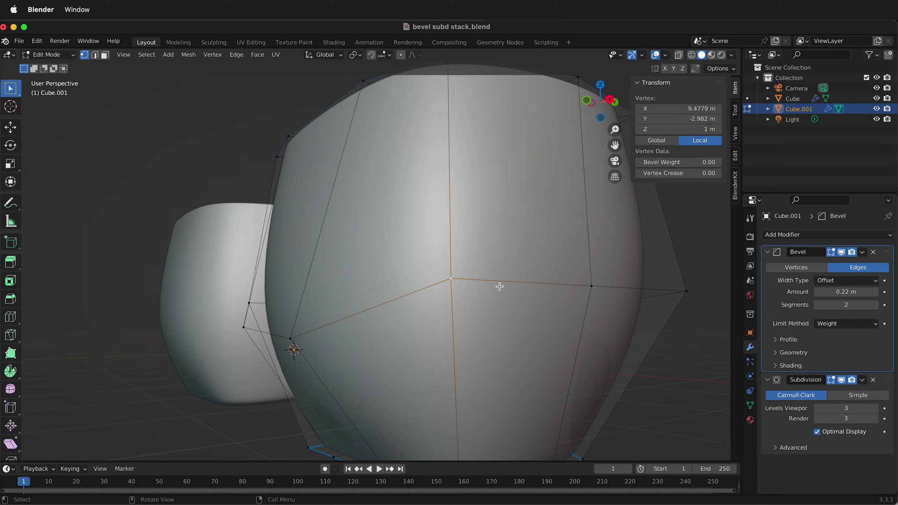
key("g")
left_click(489, 315)
middle_click_drag(549, 246, 411, 301)
- Raise a back rim edge by about 0.34 m
left_click(374, 298, "alt")
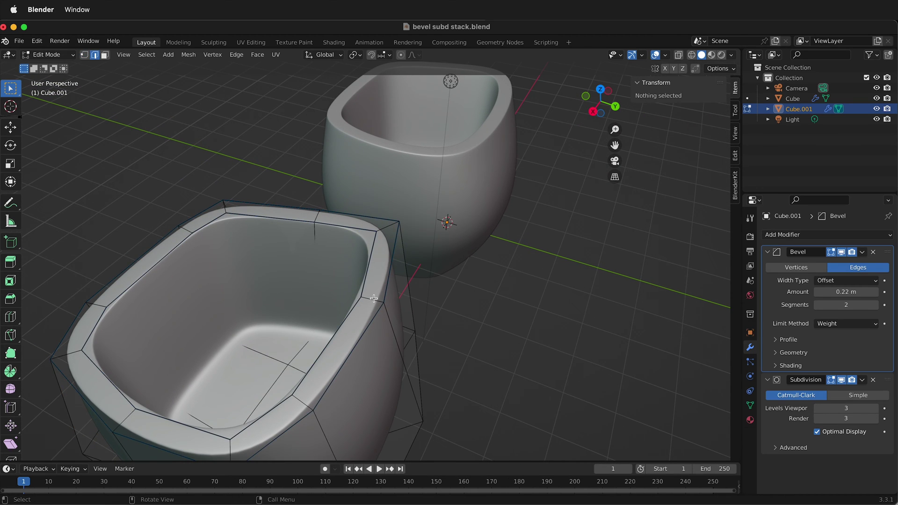
key("g")
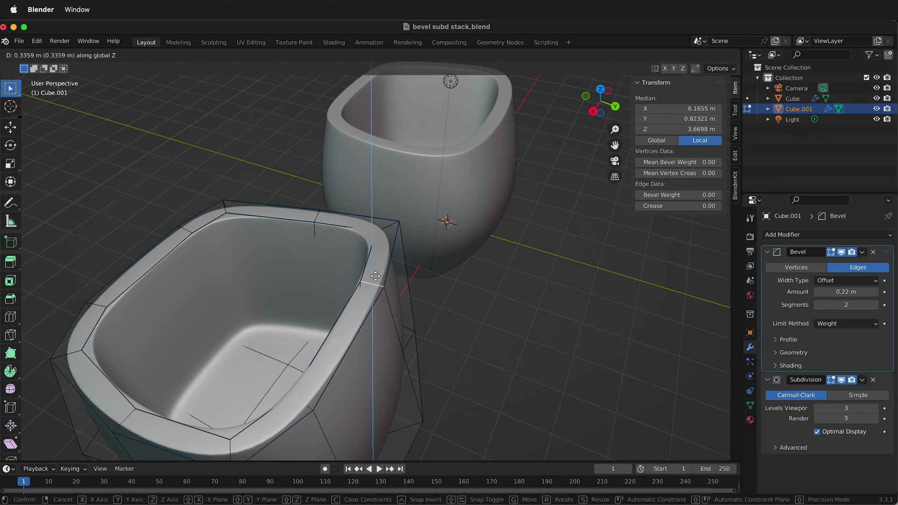
left_click(374, 273)
middle_click_drag(374, 273, 507, 145)
- Lower a front rim edge vertically to Z 2.85 m
left_click(293, 310)
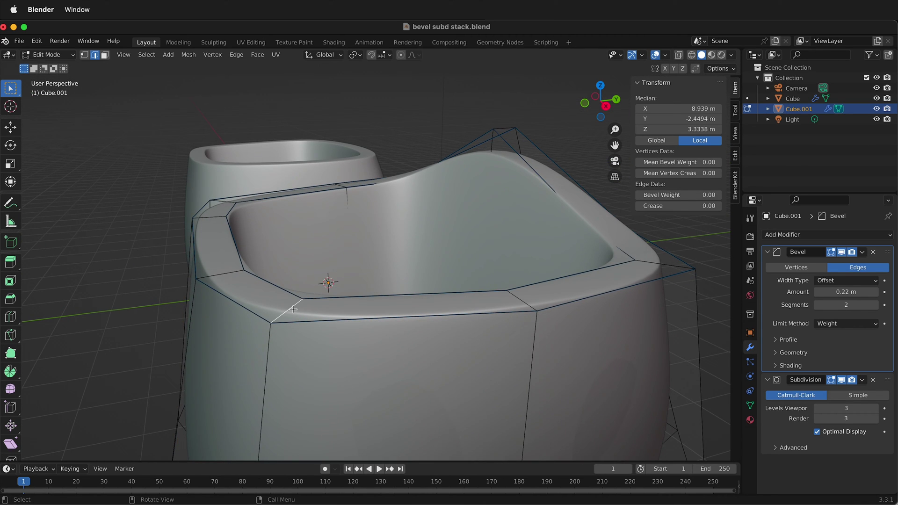
key("g")
key("z")
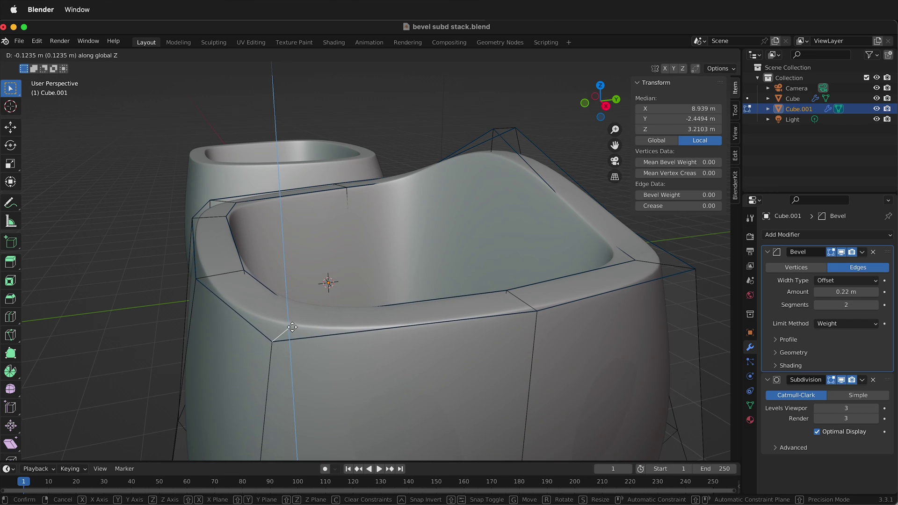
left_click(293, 377)
middle_click_drag(275, 295, 331, 299)
- Loop-cut a new ring around Cube.001's side and slide it to sit just below the rim
key("ctrl+r")
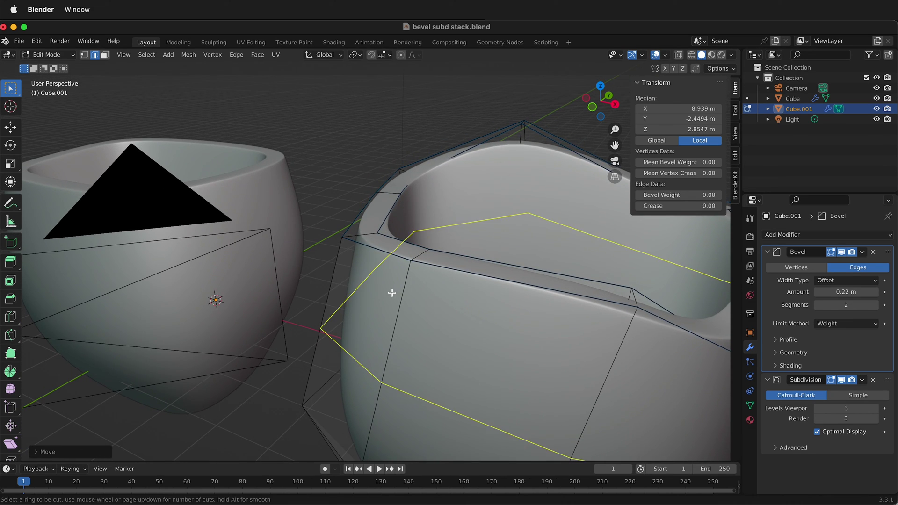
left_click(405, 264)
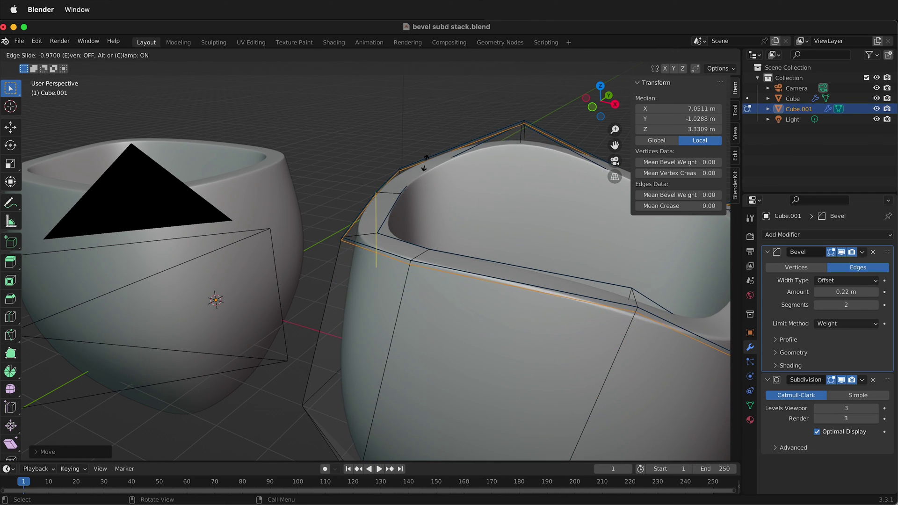
left_click(450, 411)
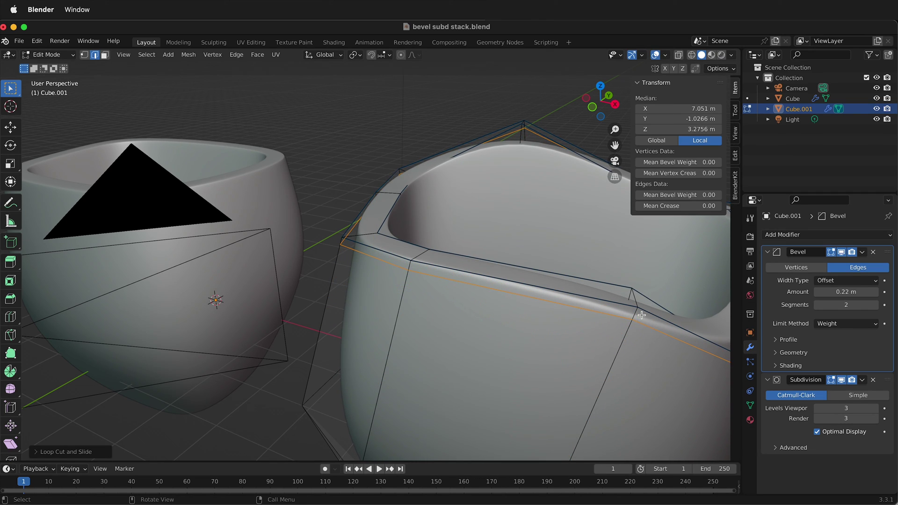
middle_click_drag(641, 315, 553, 307)
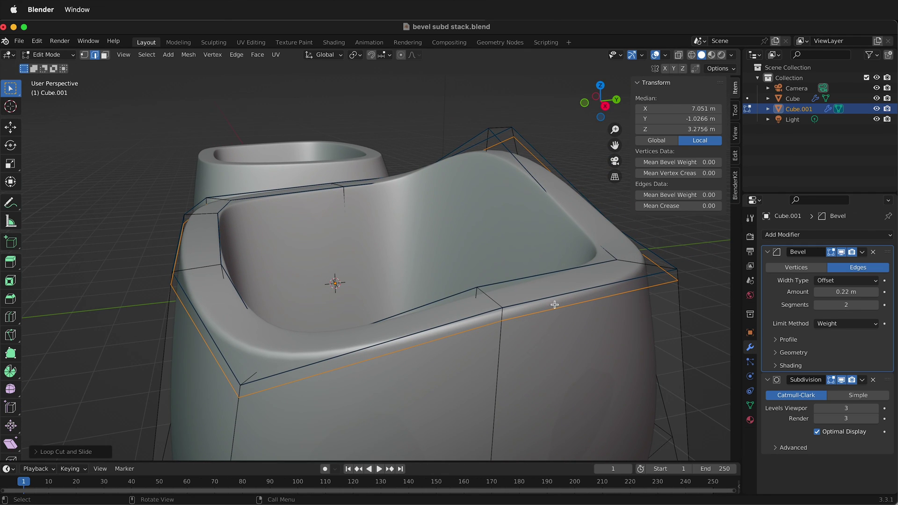
- Undo the loop cut and move the front corner vertex straight down along Z
key("ctrl+z")
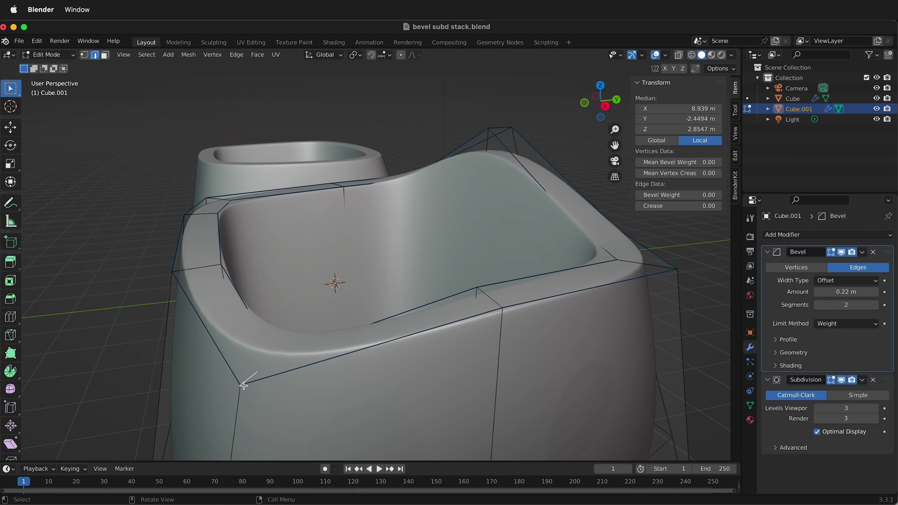
key("g")
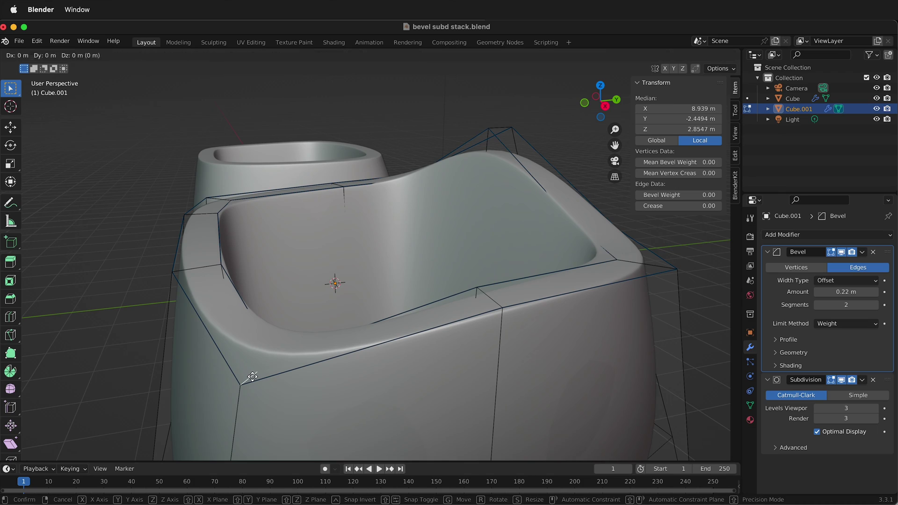
key("z")
left_click(490, 348)
middle_click_drag(491, 349, 551, 349)
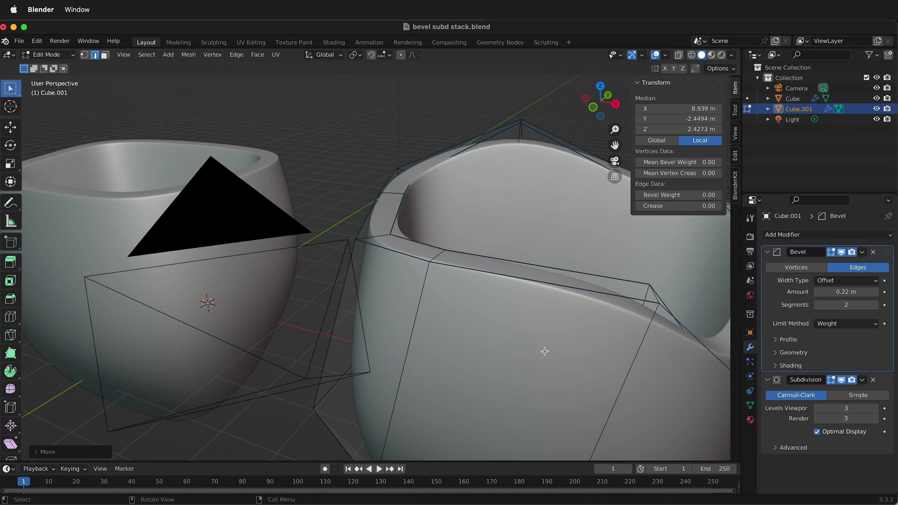
middle_click_drag(564, 285, 379, 271)
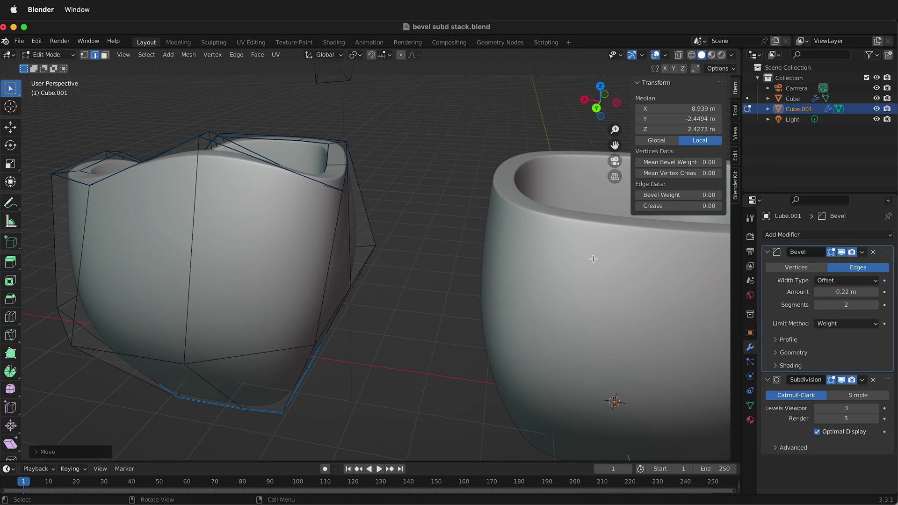
middle_click_drag(570, 248, 359, 250)
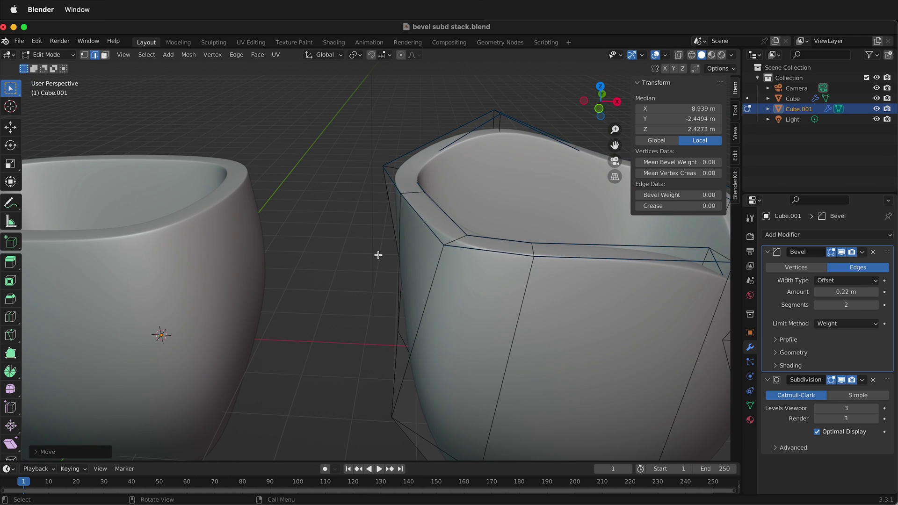